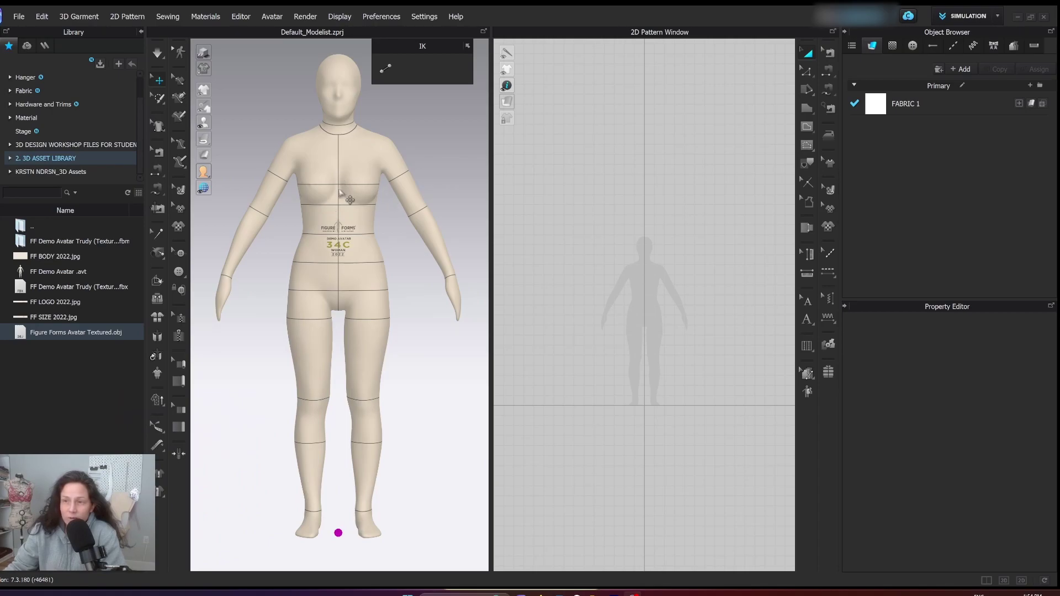
left_click(358, 220)
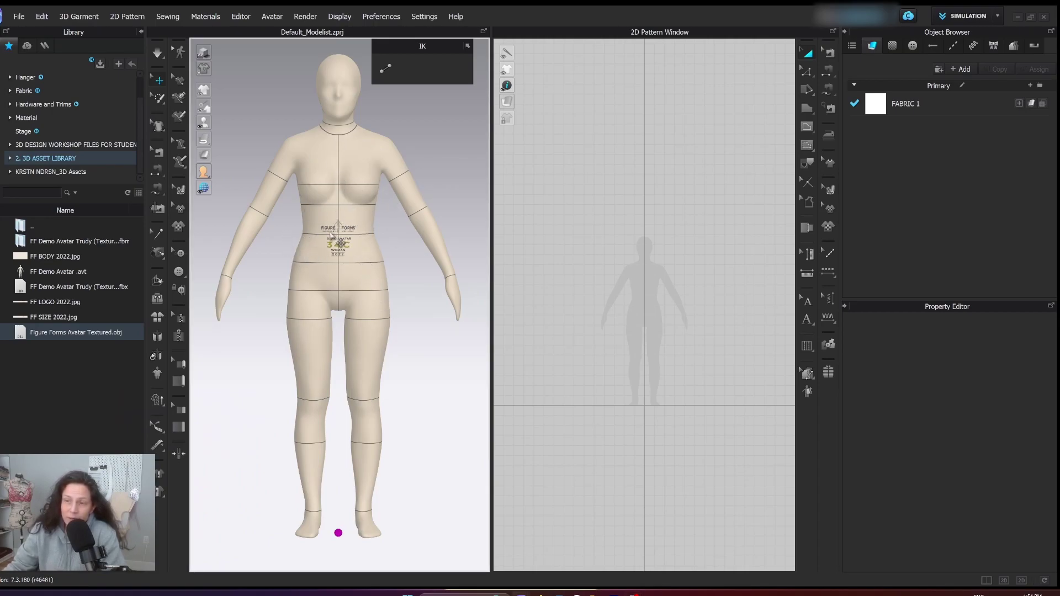
right_click_drag(341, 221, 336, 257)
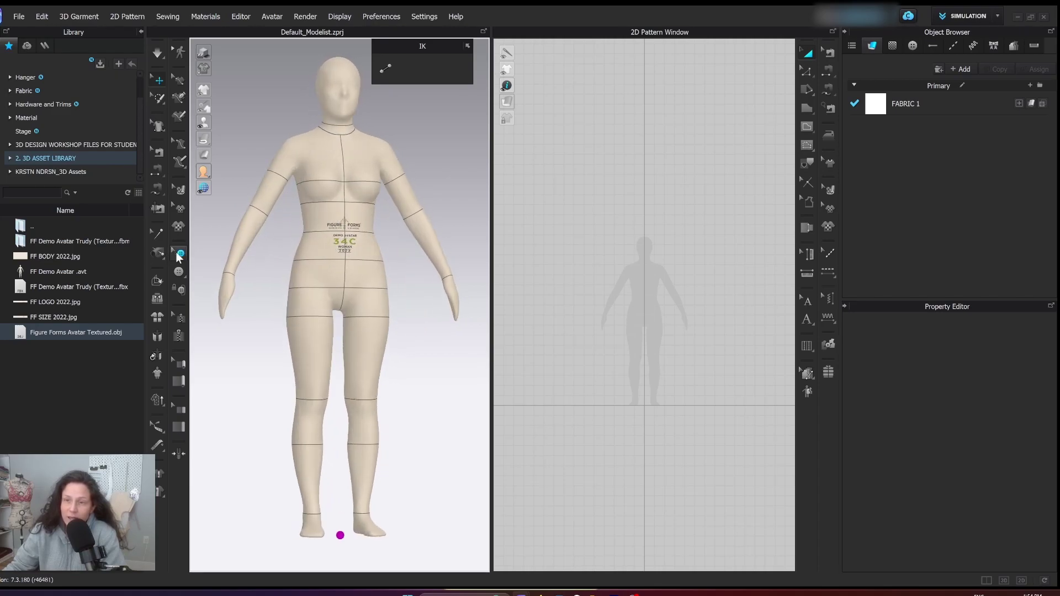
right_click_drag(393, 232, 344, 234)
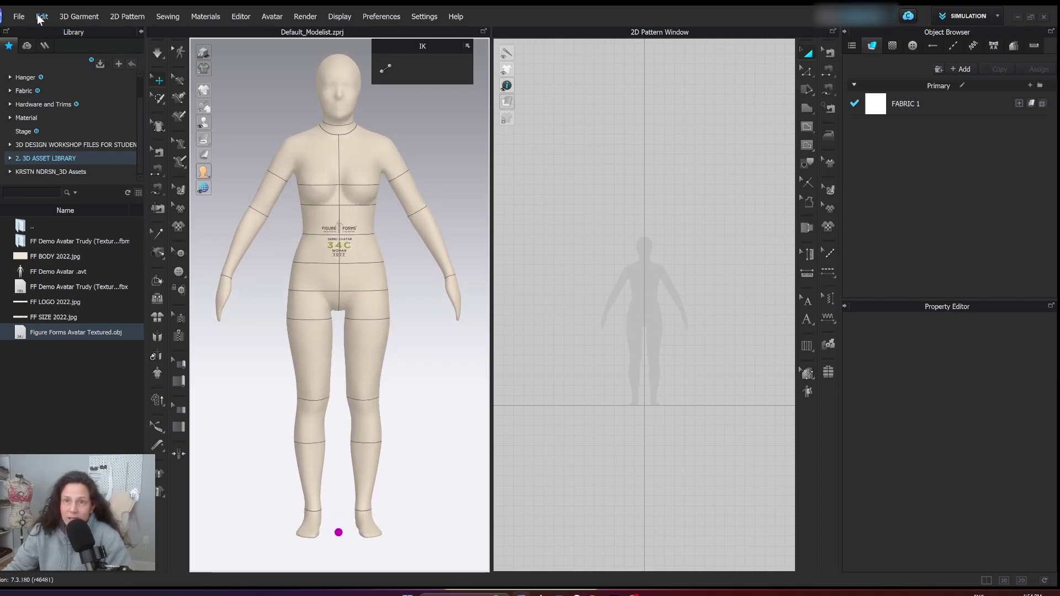
Collapse the library and start saving the loaded mannequin as an avatar file.
left_click(141, 31)
left_click(18, 16)
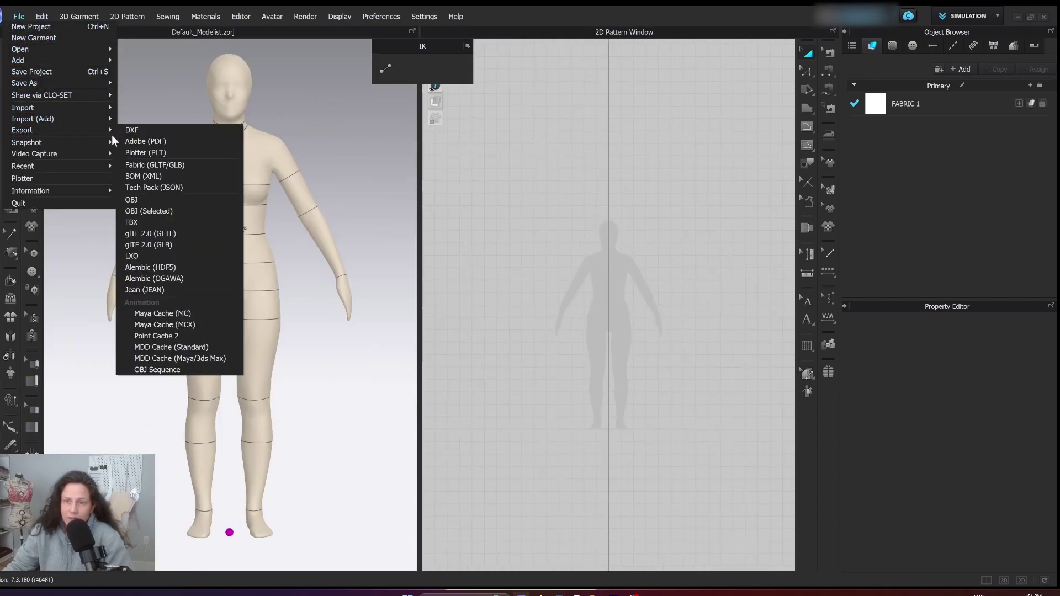
mouse_move(26, 83)
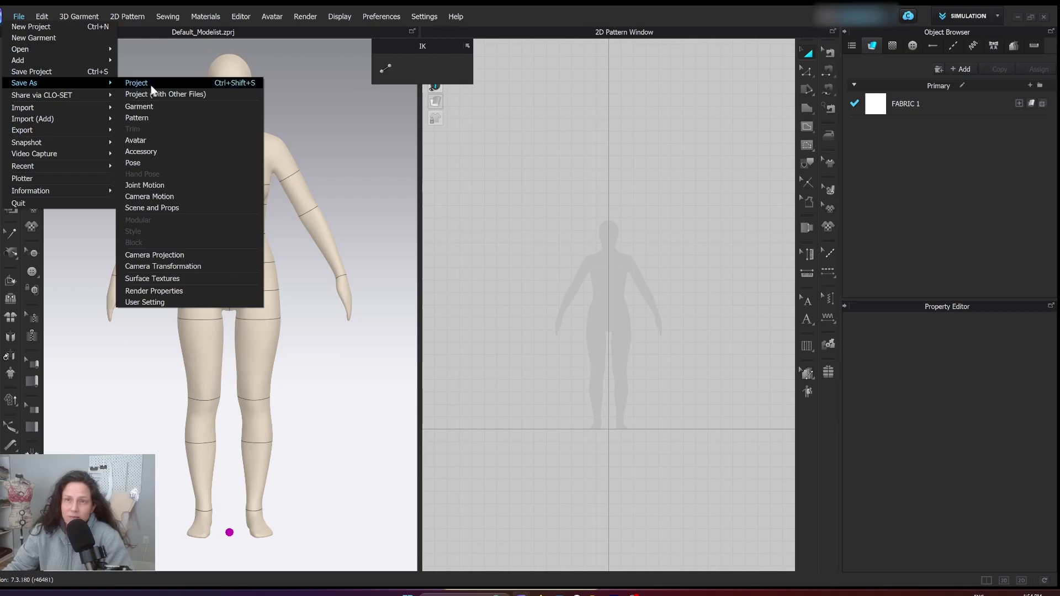
left_click(135, 140)
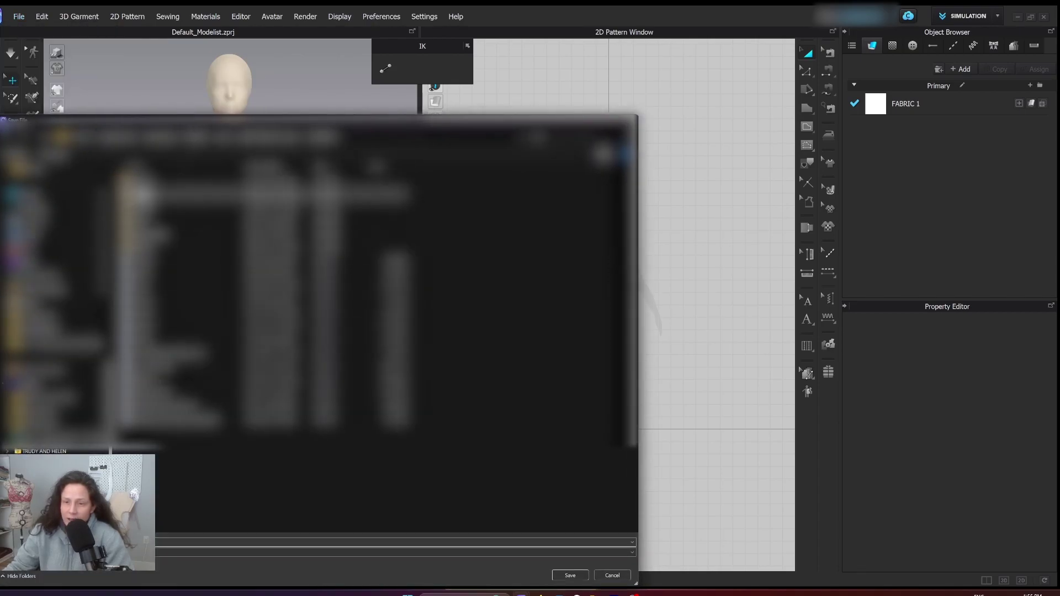
Browse to the destination folder for the avatar and save the file there.
scroll(55, 304, "down", 5)
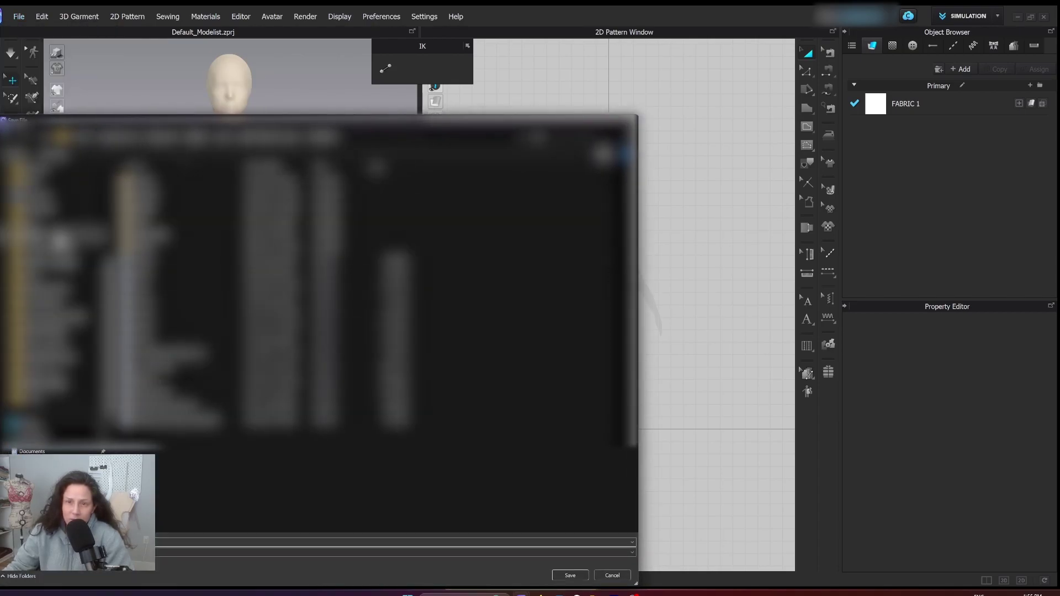
scroll(49, 212, "up", 4)
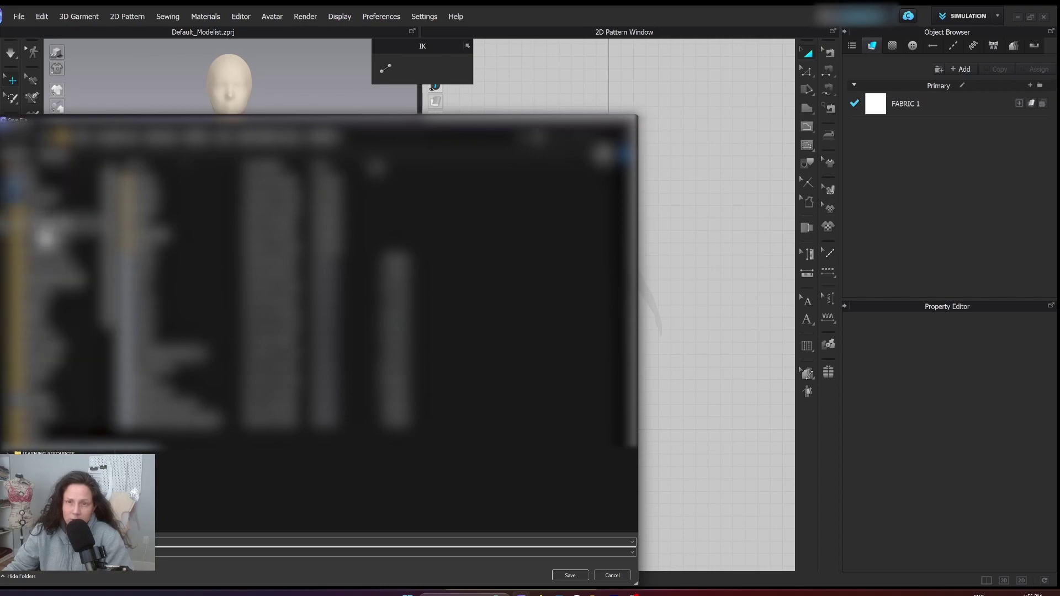
left_click(45, 226)
double_click(151, 183)
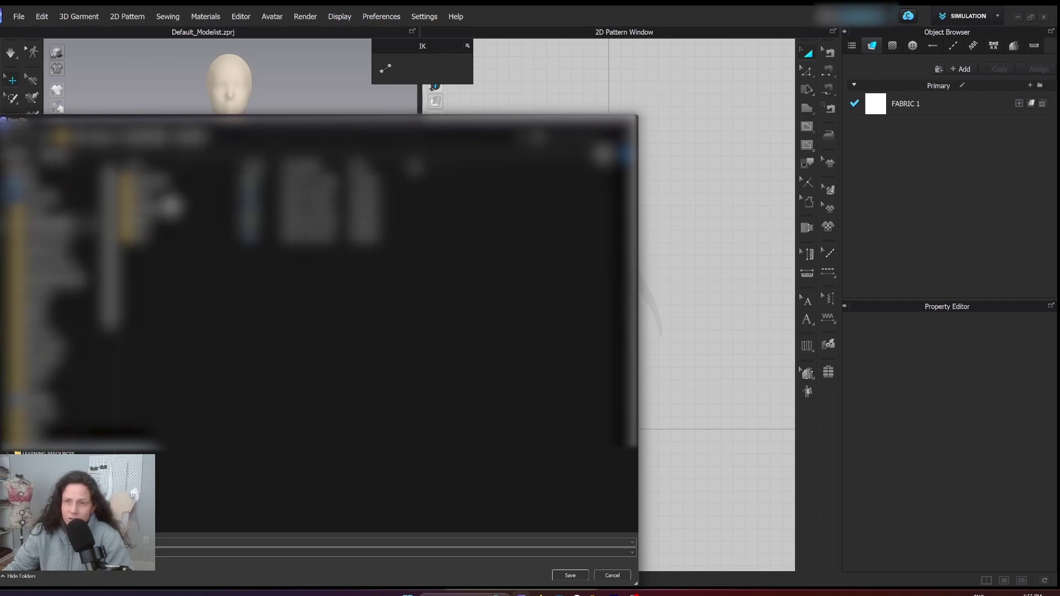
left_click(156, 208)
double_click(157, 210)
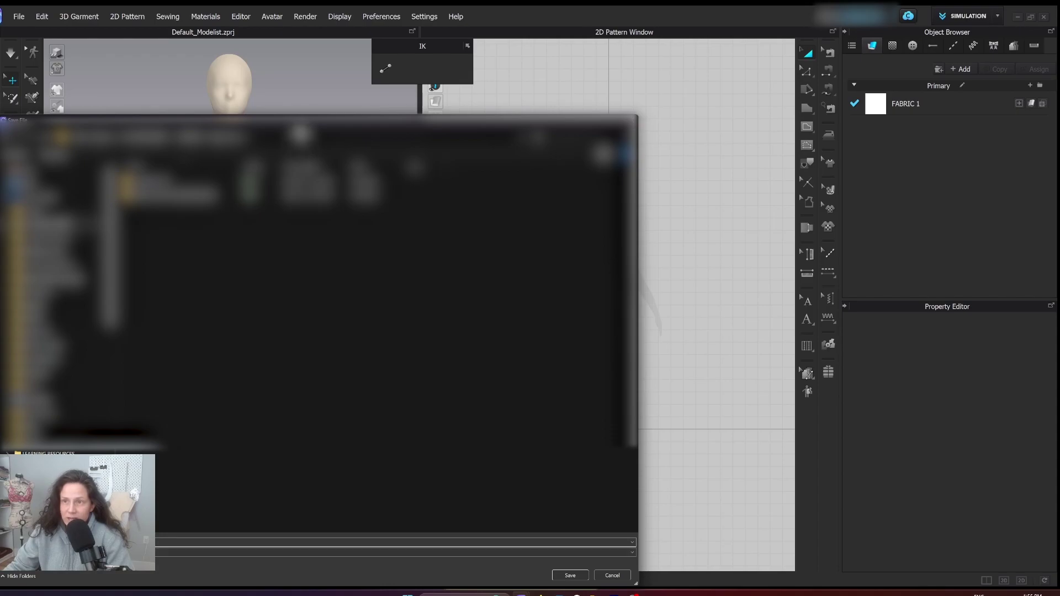
left_click_drag(300, 121, 446, 97)
left_click(727, 554)
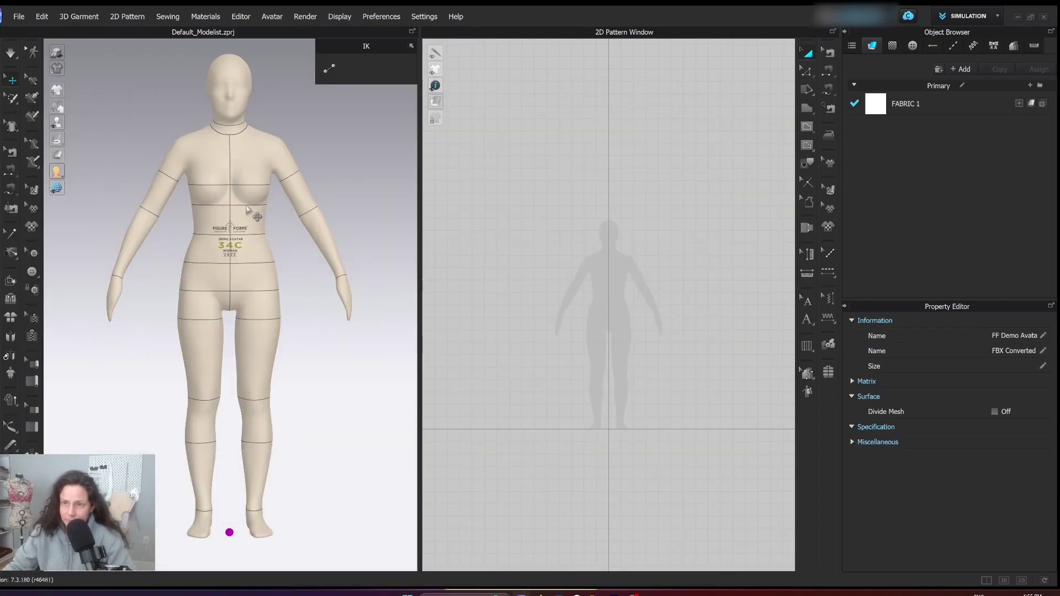
Select all faces of the mannequin and delete it from the scene.
right_click(230, 156)
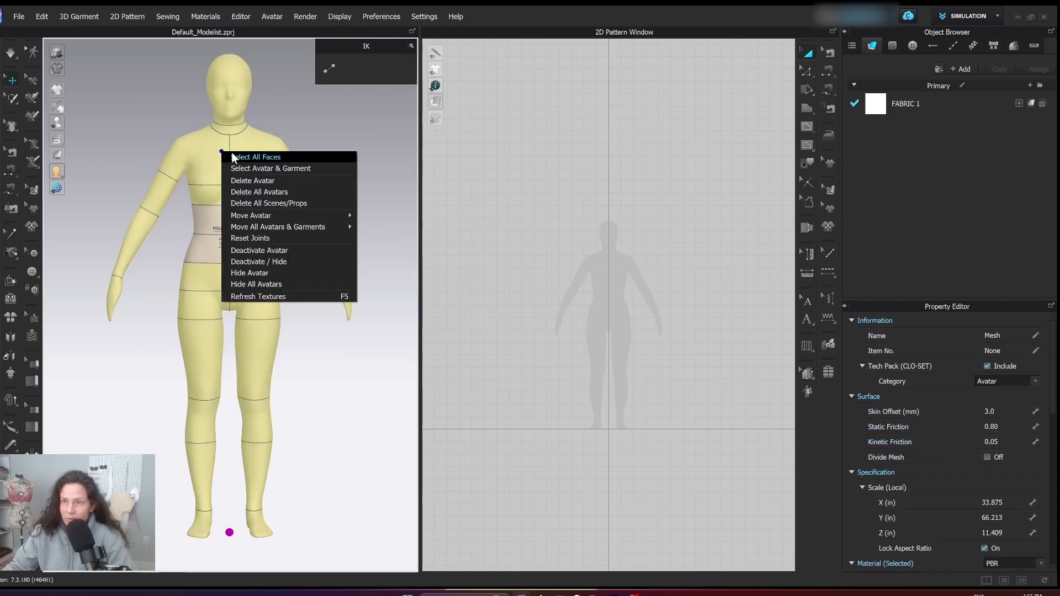
left_click(253, 160)
key("Delete")
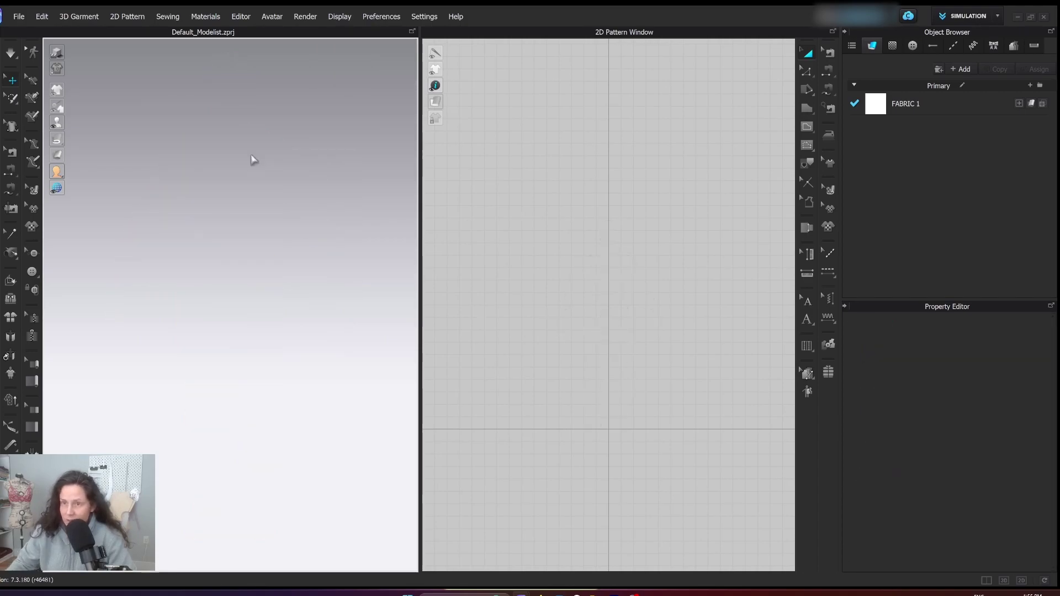
Add the saved avatar file to the empty scene.
left_click(16, 17)
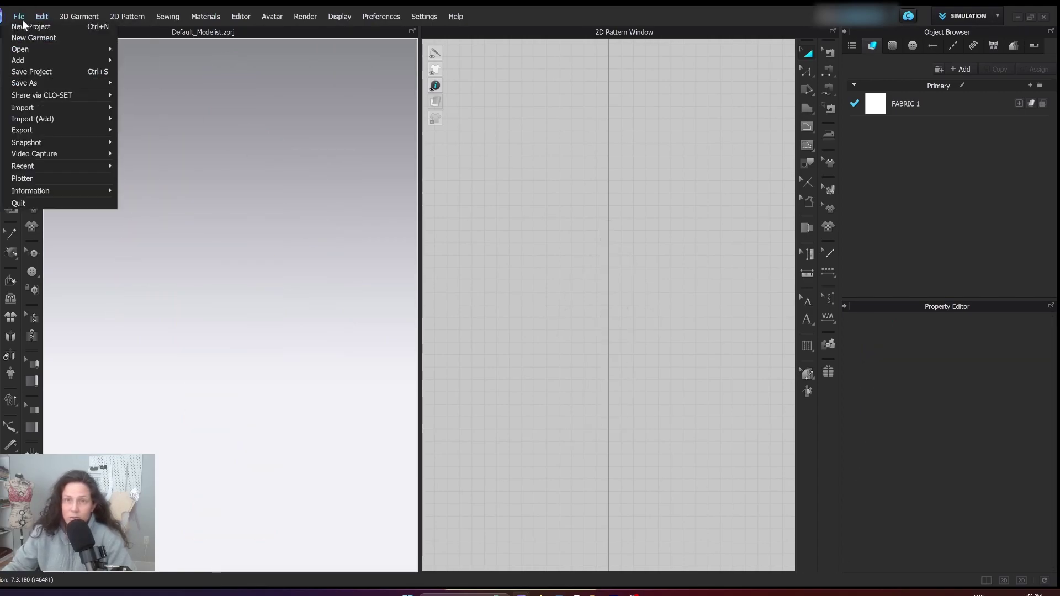
mouse_move(39, 120)
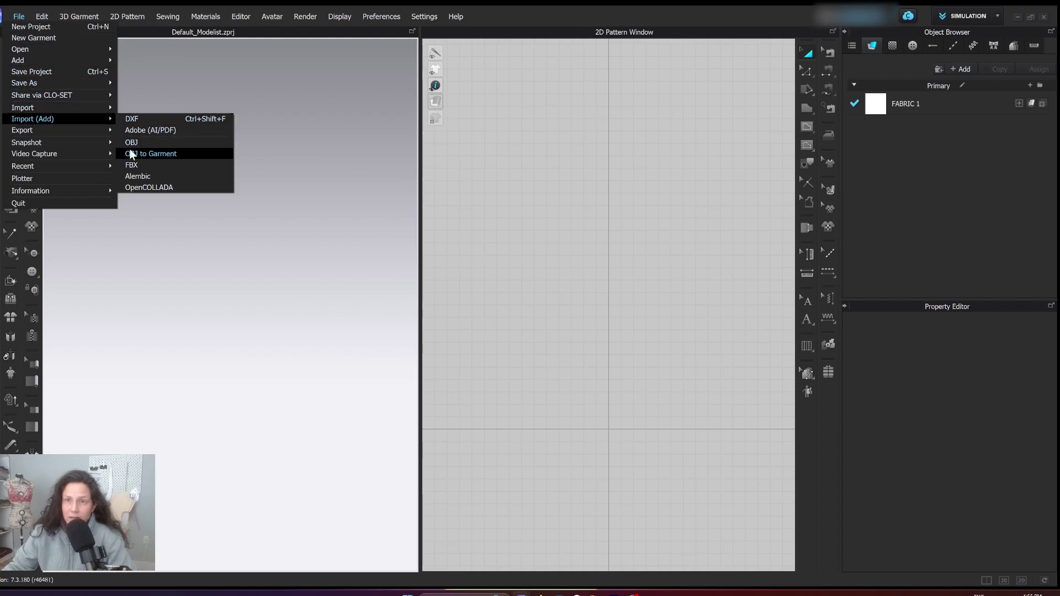
mouse_move(36, 60)
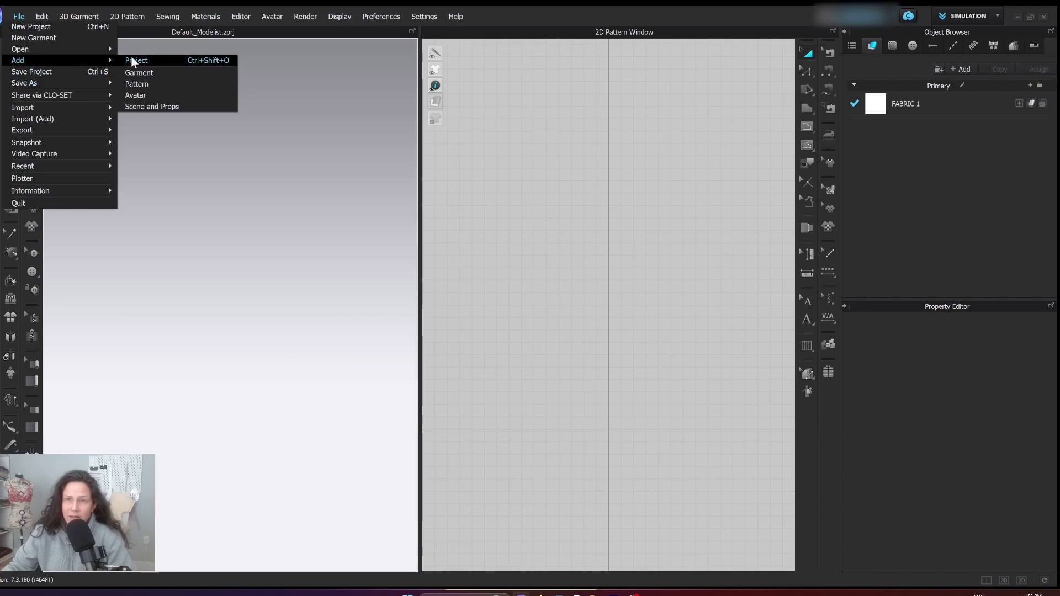
left_click(144, 94)
left_click(305, 187)
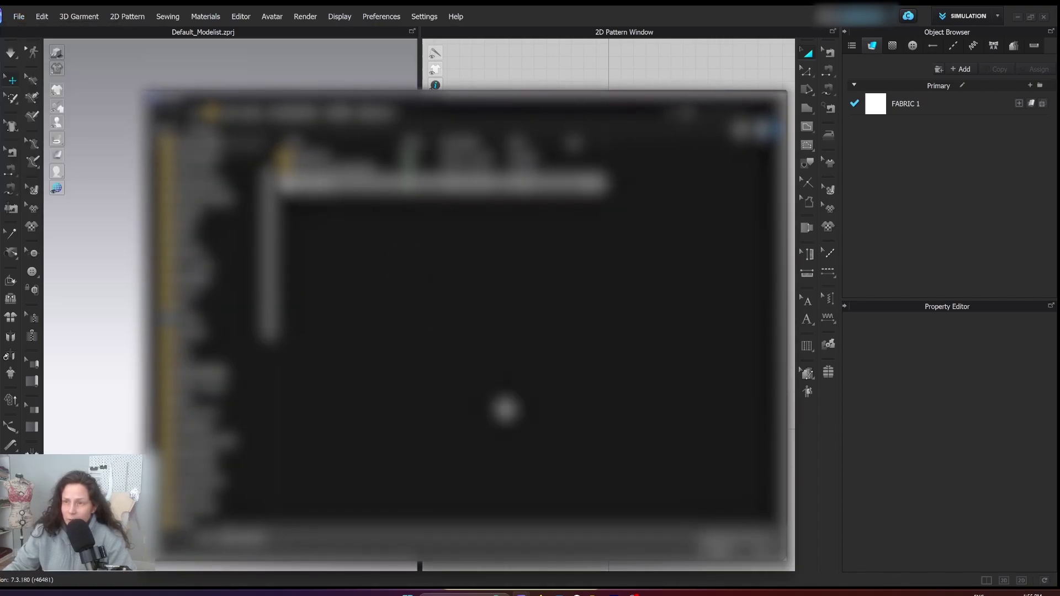
left_click(712, 551)
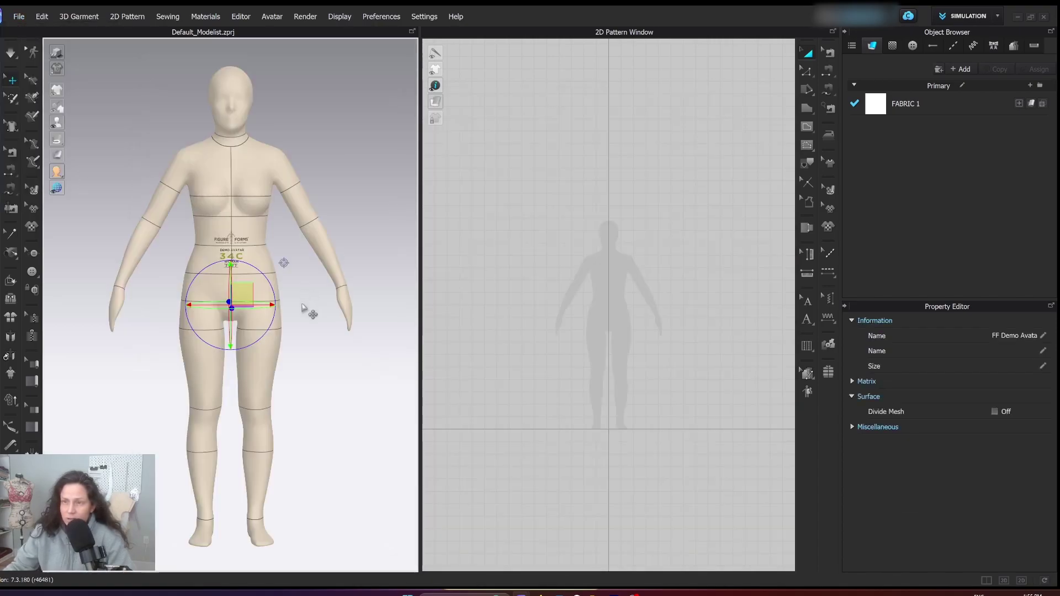
Select the mannequin's body mesh and turn on the display of its avatar joints.
scroll(251, 246, "up", 2)
middle_click_drag(252, 245, 294, 326)
left_click(288, 291)
mouse_move(288, 291)
right_mouse_down()
mouse_move(225, 289)
mouse_move(290, 290)
right_mouse_up()
left_click(287, 176)
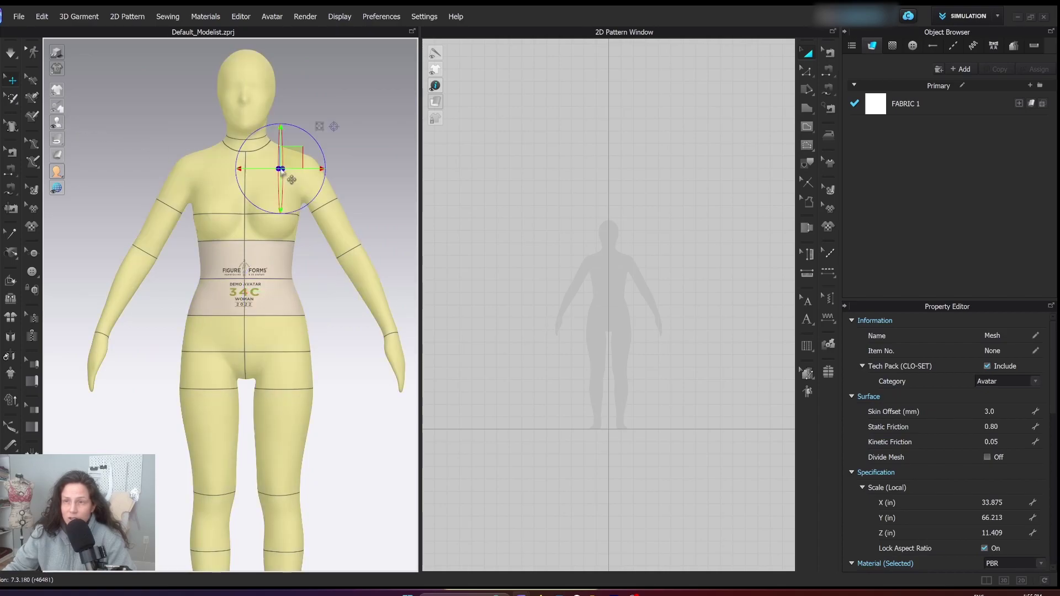
right_click_drag(253, 188, 253, 191)
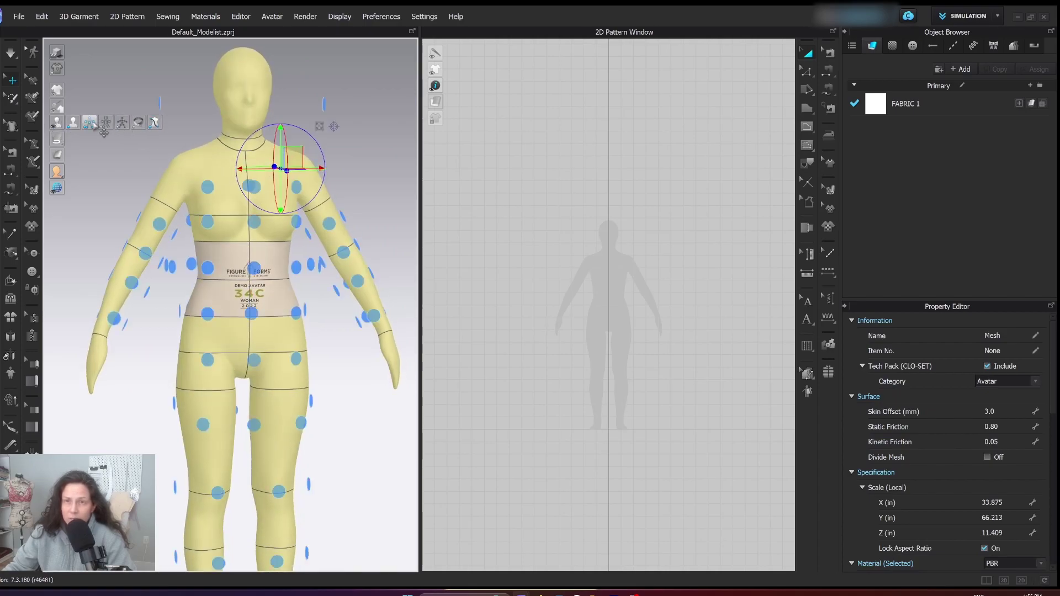
left_click(122, 122)
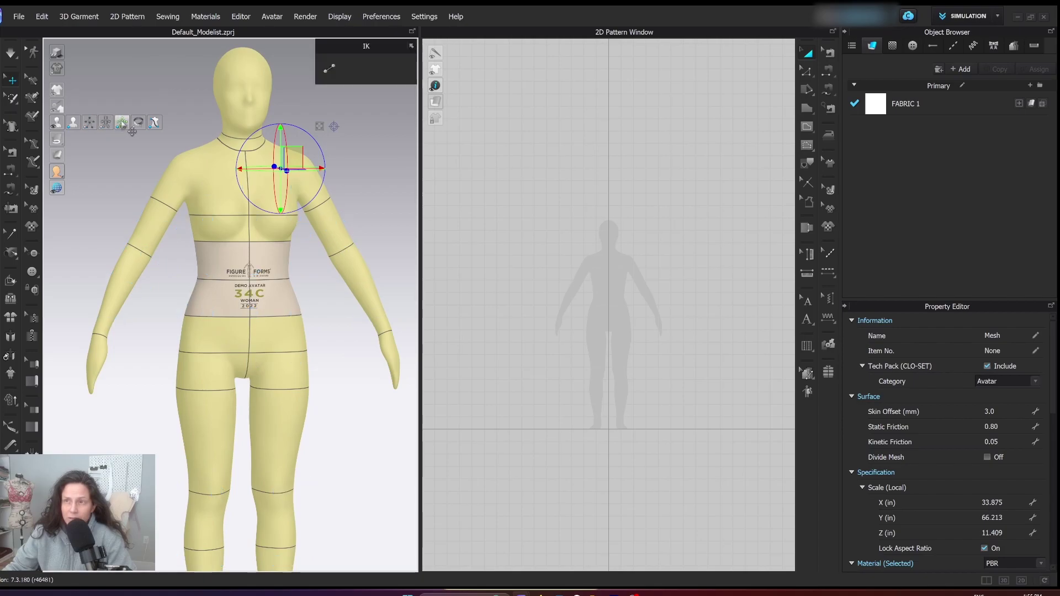
right_click_drag(350, 165, 337, 151)
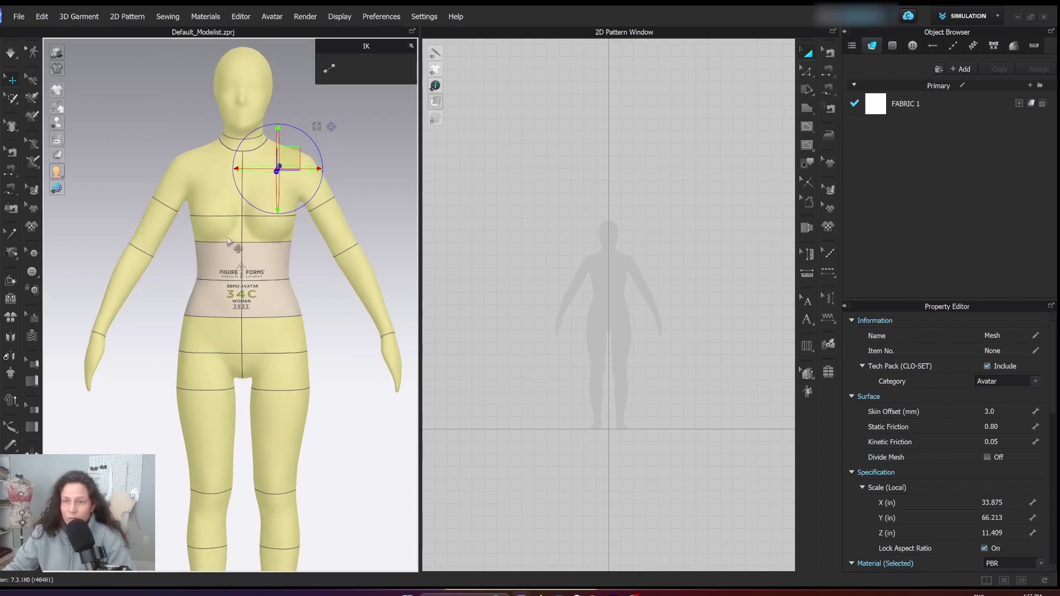
Add the FV2_Camila.avt avatar from the library beside the mannequin with an X translation of 1 m.
scroll(228, 241, "down", 3)
left_click(1, 45)
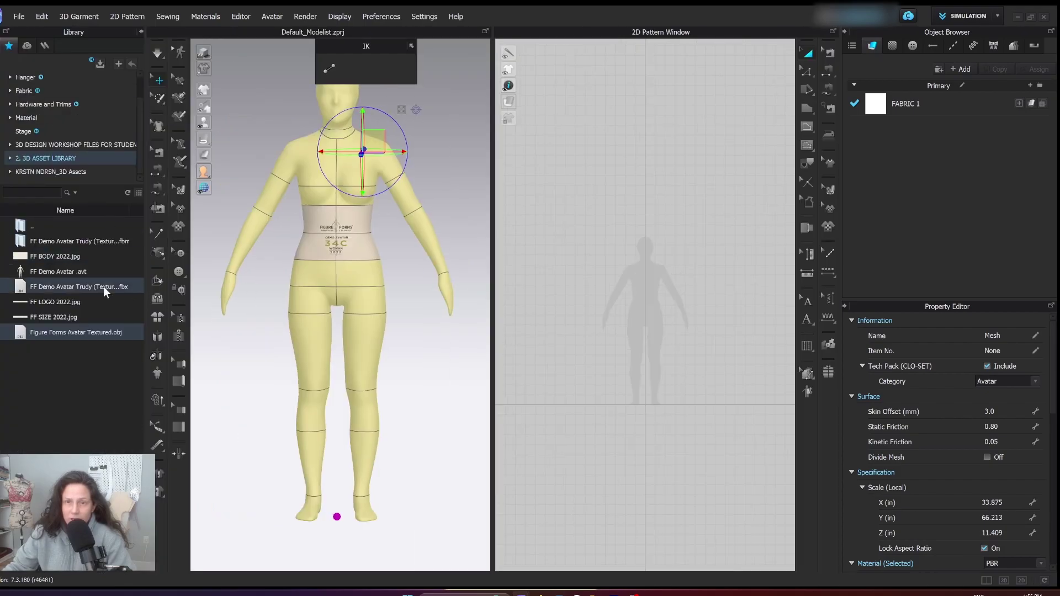
scroll(25, 124, "up", 1)
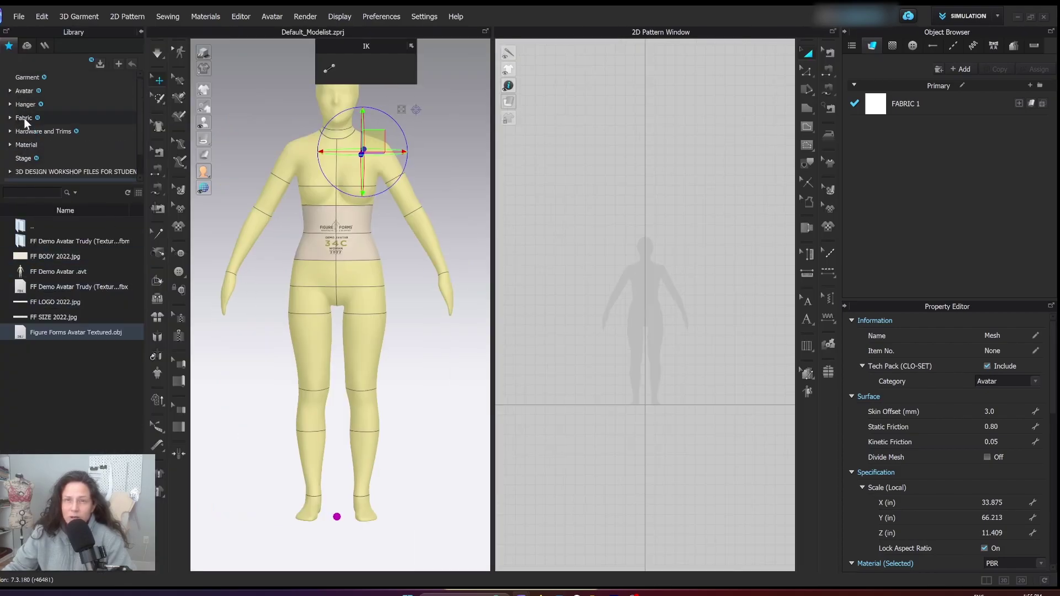
left_click(24, 91)
double_click(49, 378)
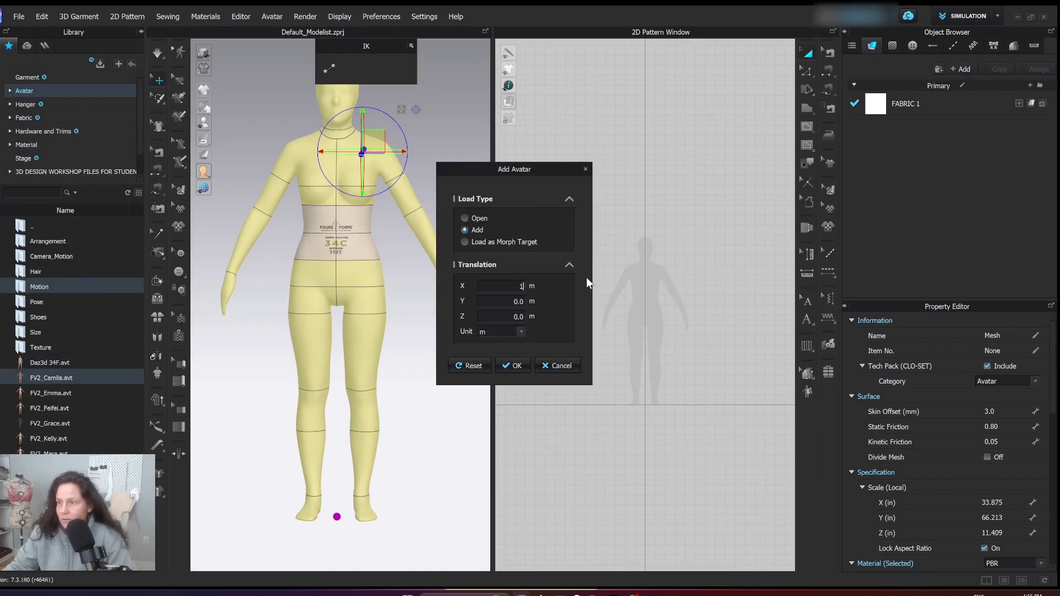
left_click(509, 365)
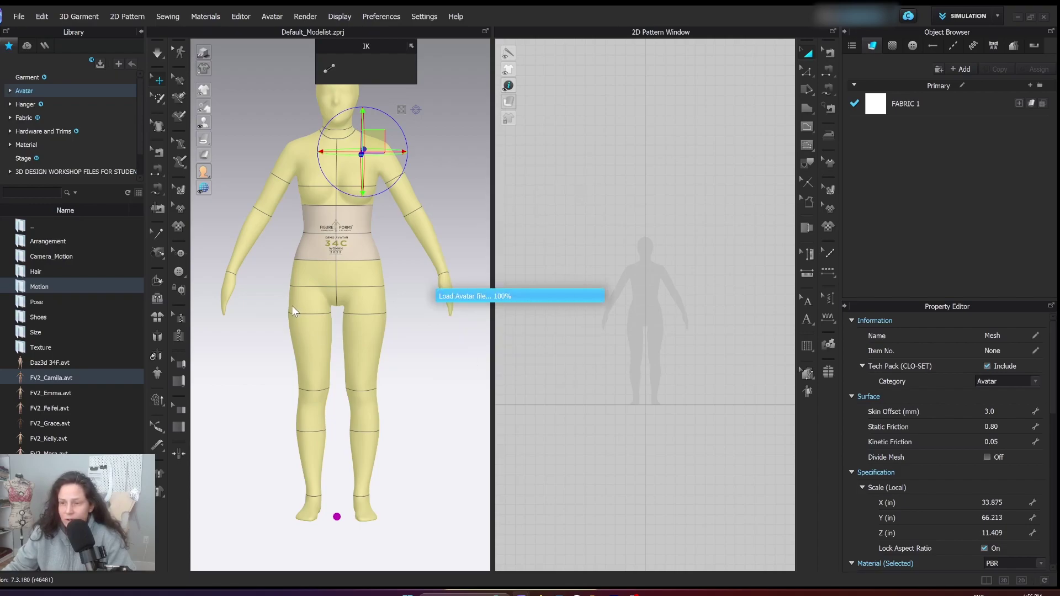
Try raising the FV2_Camila avatar's left arm by rotating its shoulder joint.
scroll(307, 297, "up", 2)
scroll(353, 276, "down", 4)
middle_click_drag(390, 260, 342, 298)
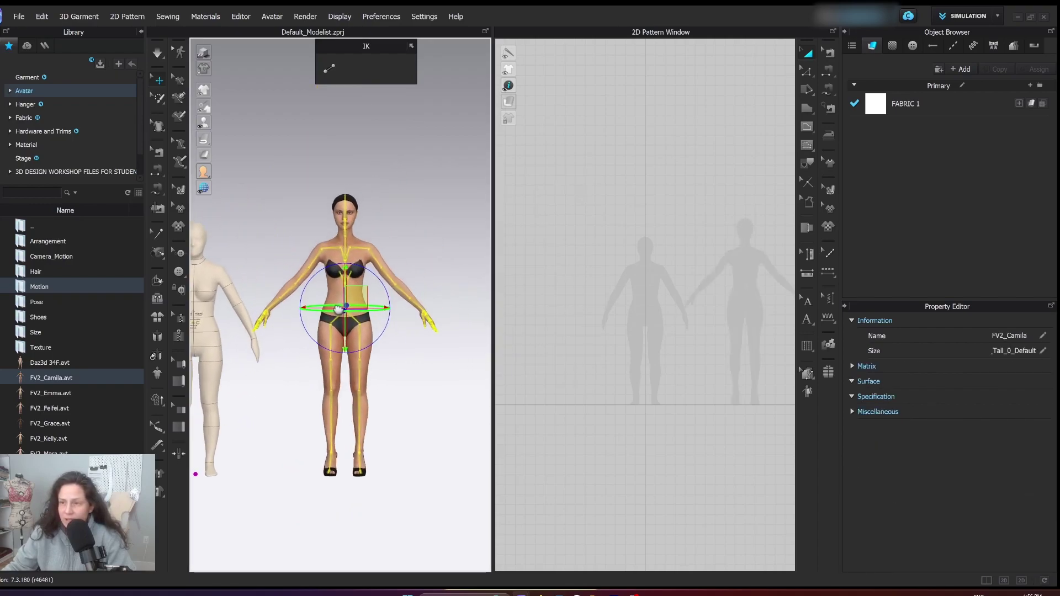
scroll(380, 238, "down", 2)
middle_click_drag(380, 234, 388, 167)
scroll(387, 167, "down", 1)
mouse_move(205, 122)
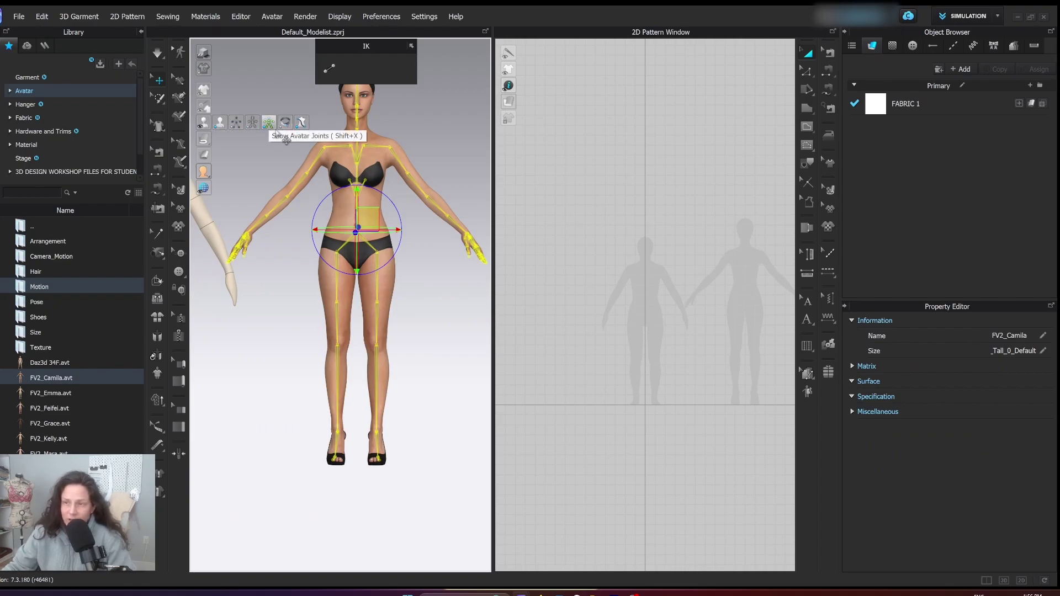
left_click(309, 237)
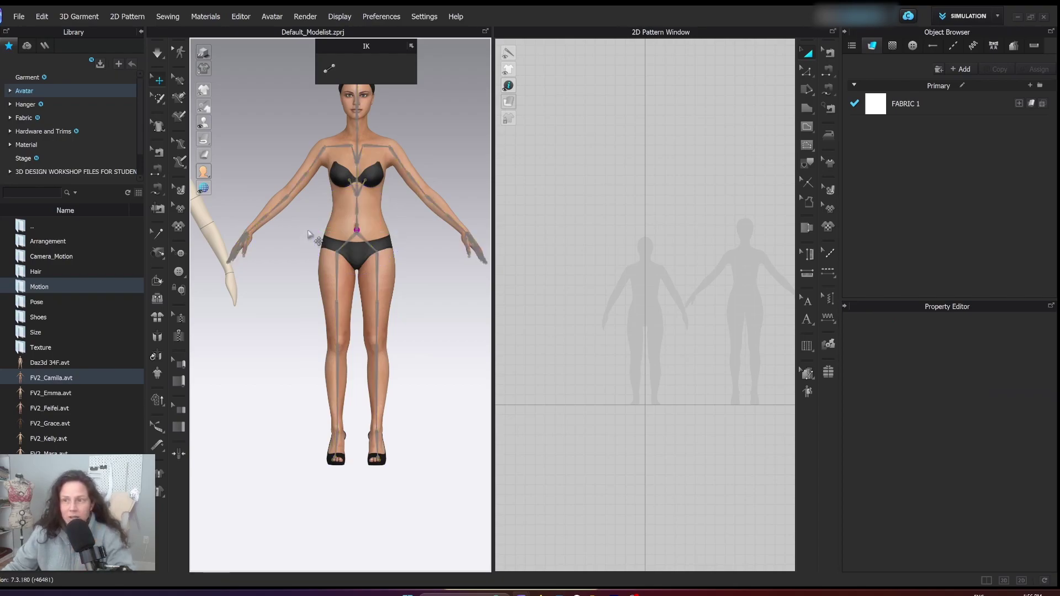
middle_click_drag(382, 160, 392, 181)
left_click(399, 171)
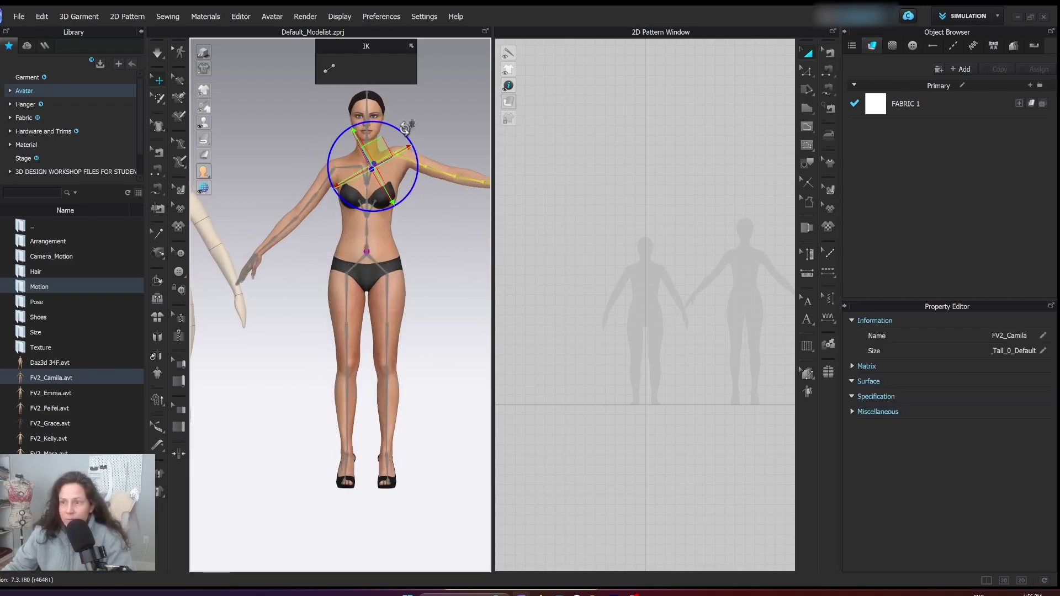
Compare the mannequin side by side with the FV2_Camila avatar, examining which joints each one has.
scroll(278, 241, "up", 2)
middle_click_drag(279, 241, 381, 224)
scroll(292, 223, "down", 2)
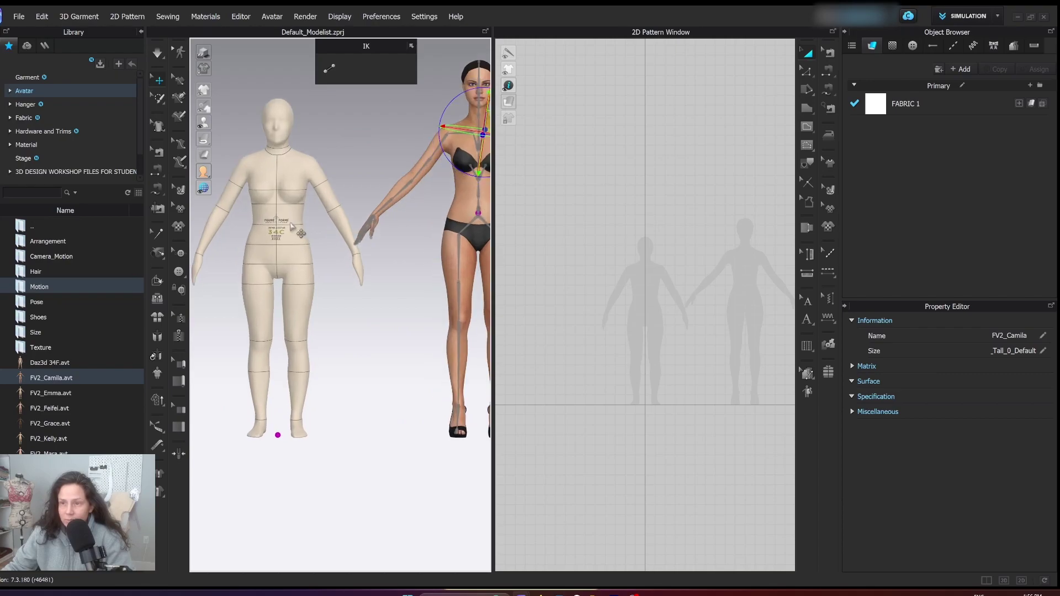
left_click(292, 224)
mouse_move(292, 224)
right_mouse_down()
mouse_move(267, 223)
mouse_move(285, 227)
right_mouse_up()
scroll(286, 224, "down", 2)
middle_click_drag(286, 225, 277, 226)
scroll(278, 224, "down", 3)
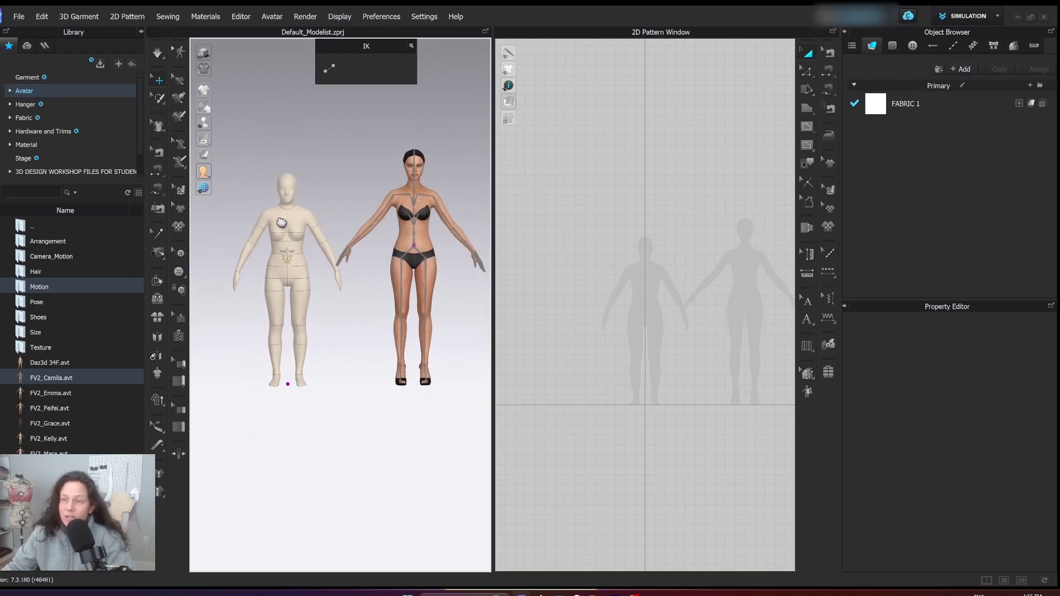
scroll(278, 224, "up", 2)
Select all faces of the FV2_Camila avatar and delete it from the scene.
right_click(439, 223)
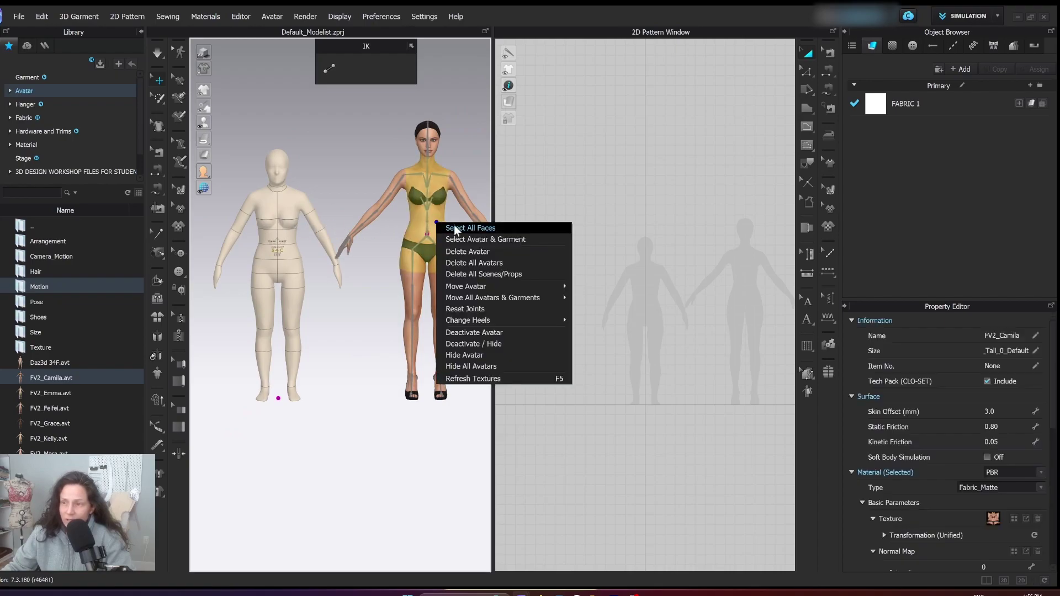
left_click(452, 226)
key("Delete")
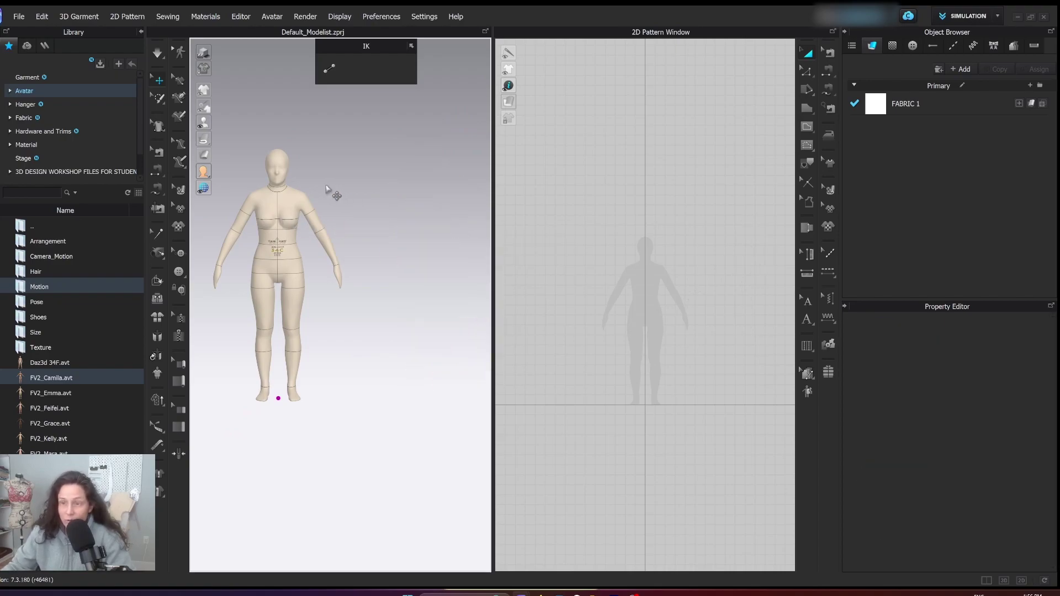
scroll(330, 257, "up", 3)
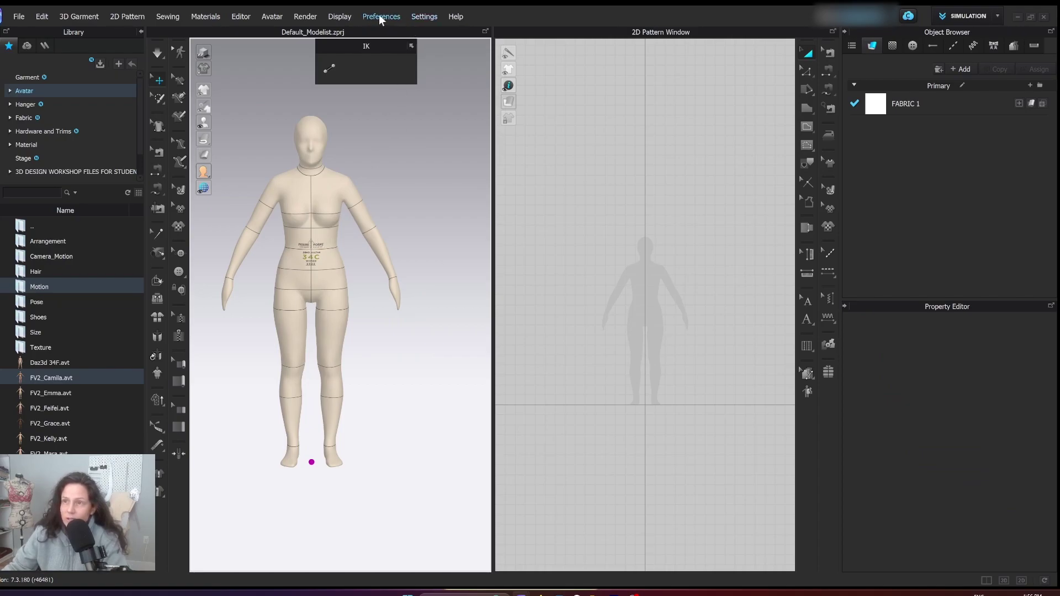
Start Auto Convert to Avatar, accept deleting the scene's avatars, and load FBX Converted.avt from the Figure Forms folder as the 3D body file.
left_click(273, 19)
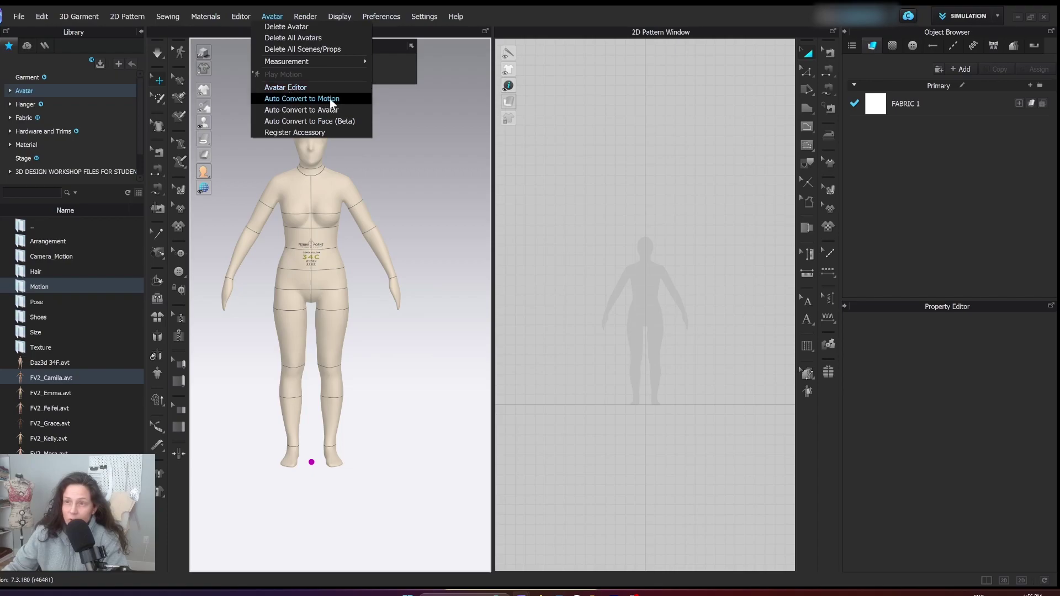
left_click(339, 110)
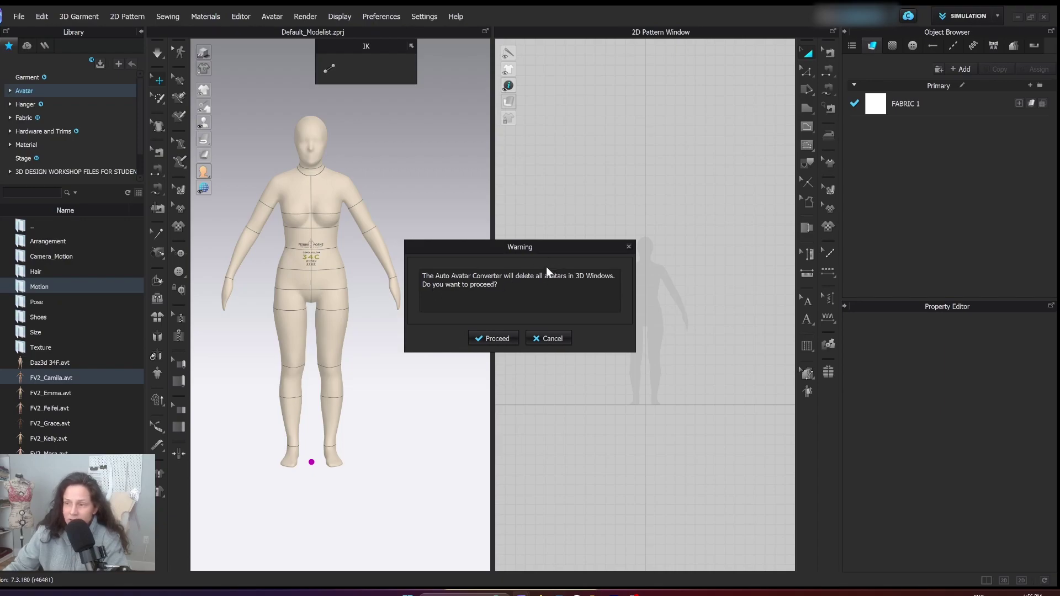
left_click(493, 339)
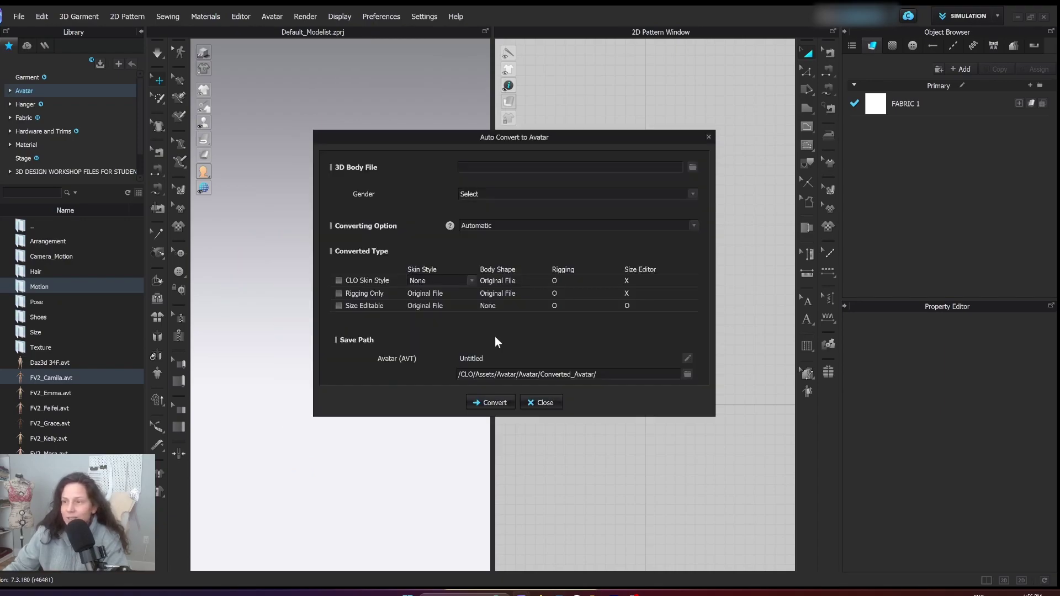
left_click(693, 168)
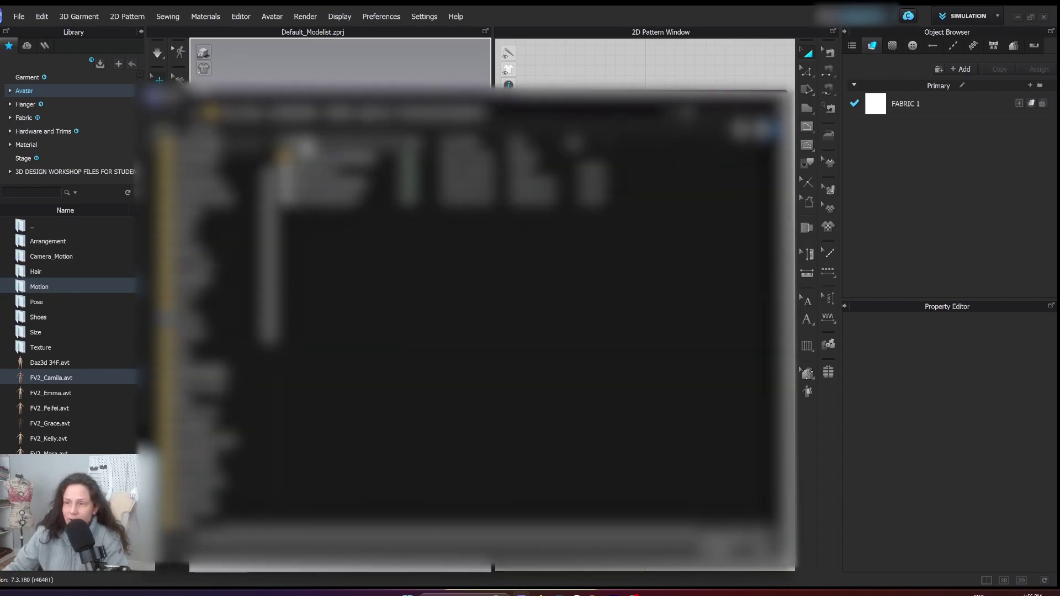
double_click(313, 203)
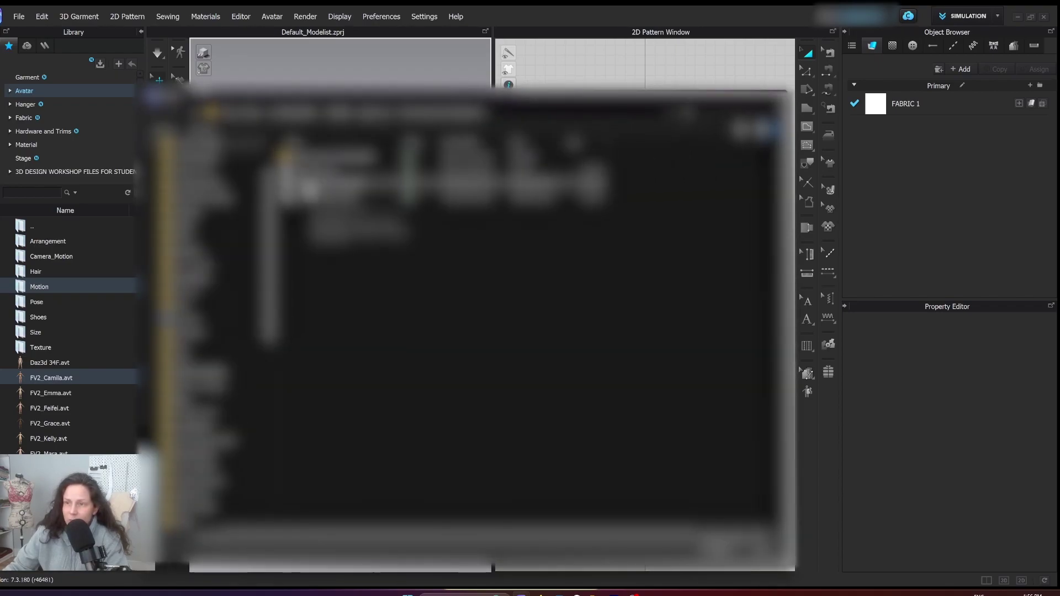
left_click(305, 172)
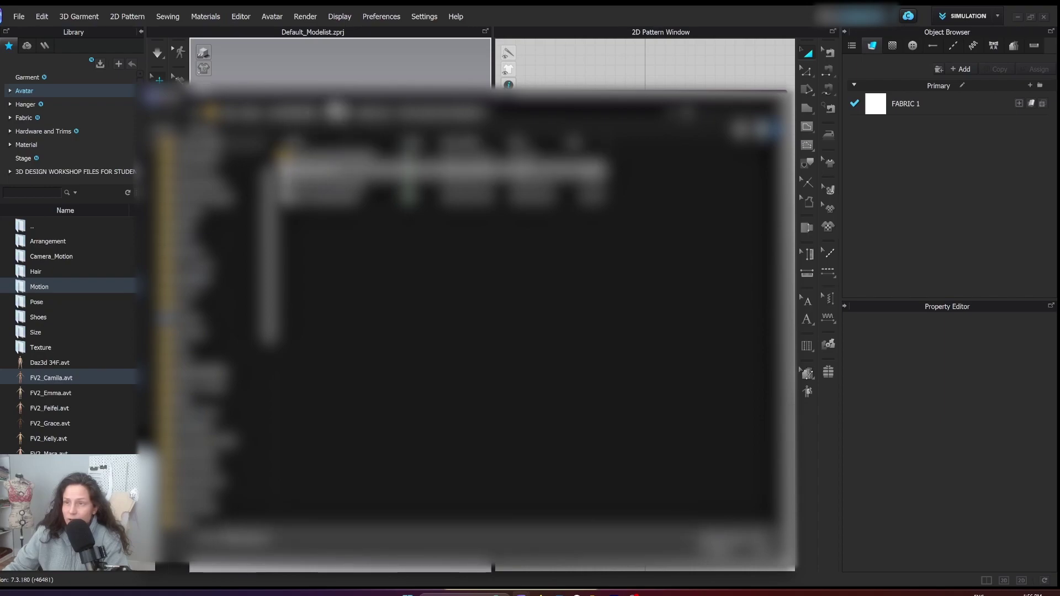
left_click(371, 116)
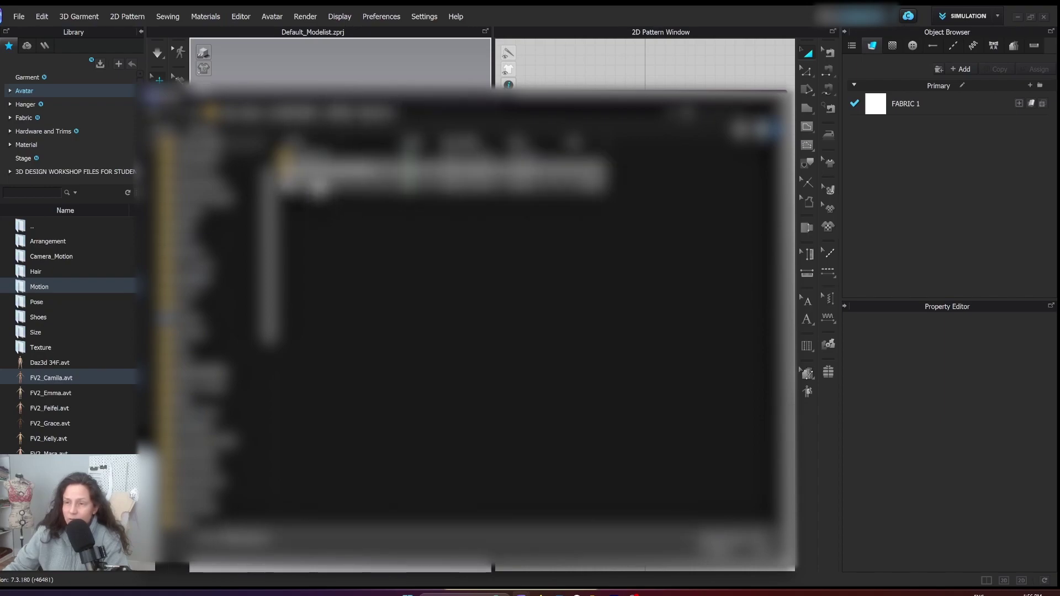
left_click(314, 188)
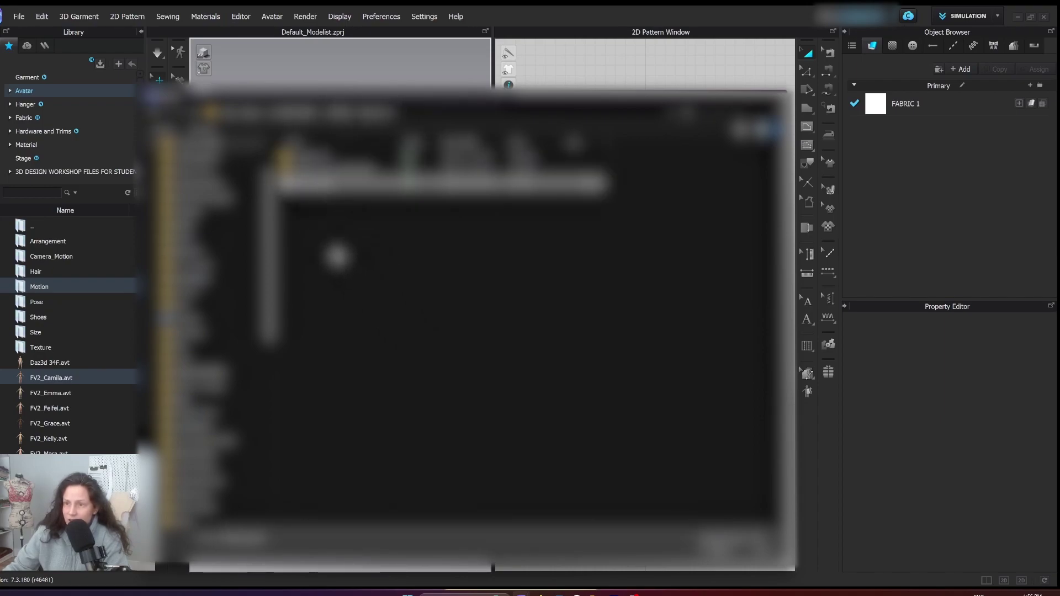
left_click(719, 544)
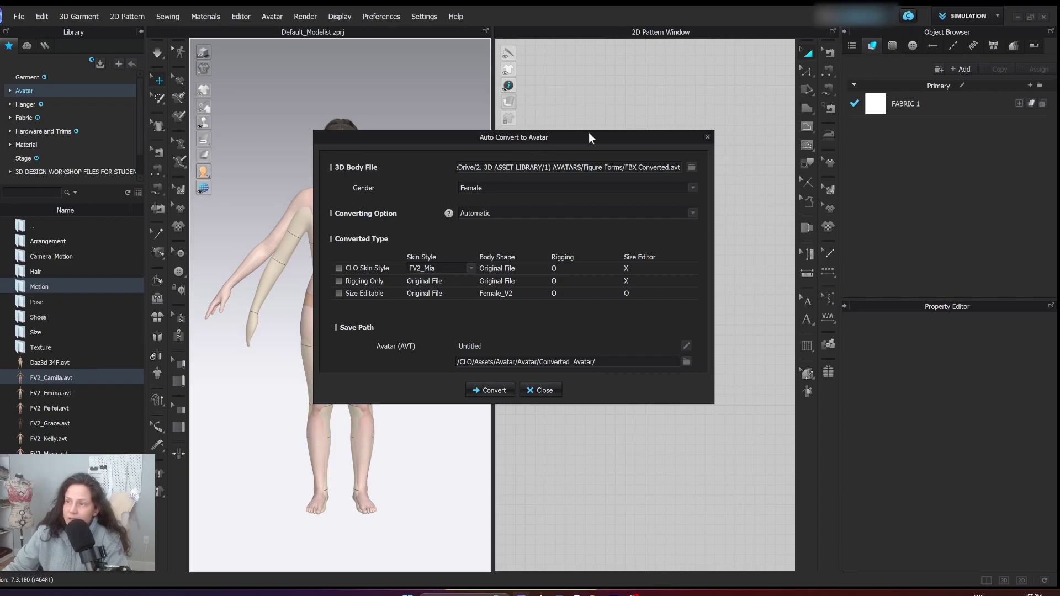
Inspect the mannequin overlapping the FV2_Mia body, and enable the CLO Skin Style, Rigging Only and Size Editable converted types.
left_click_drag(589, 132, 682, 117)
mouse_move(210, 248)
right_mouse_down()
mouse_move(223, 252)
mouse_move(213, 250)
right_mouse_up()
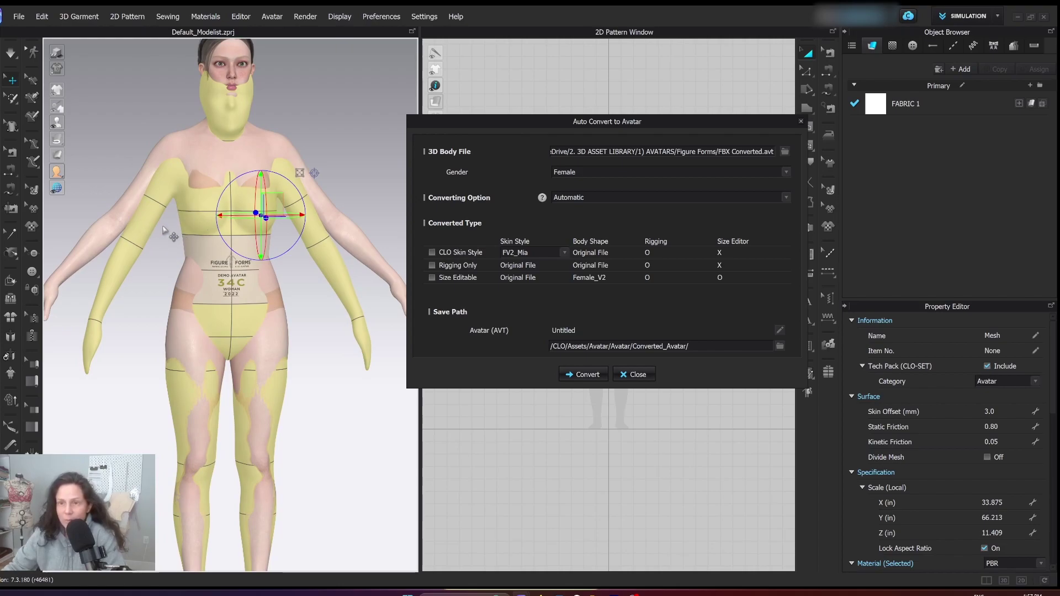
left_click(208, 146)
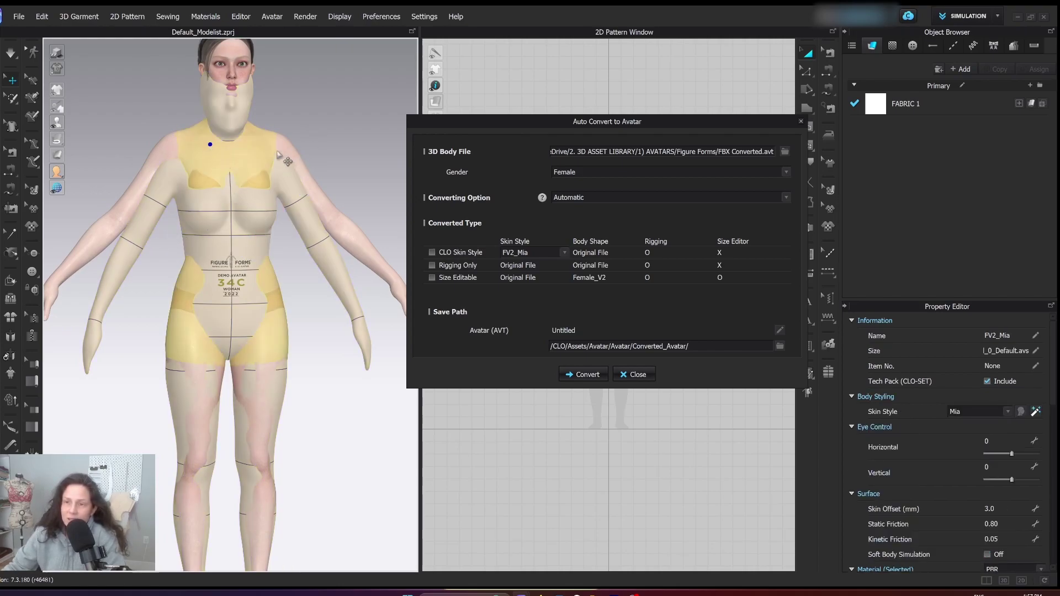
scroll(210, 159, "down", 3)
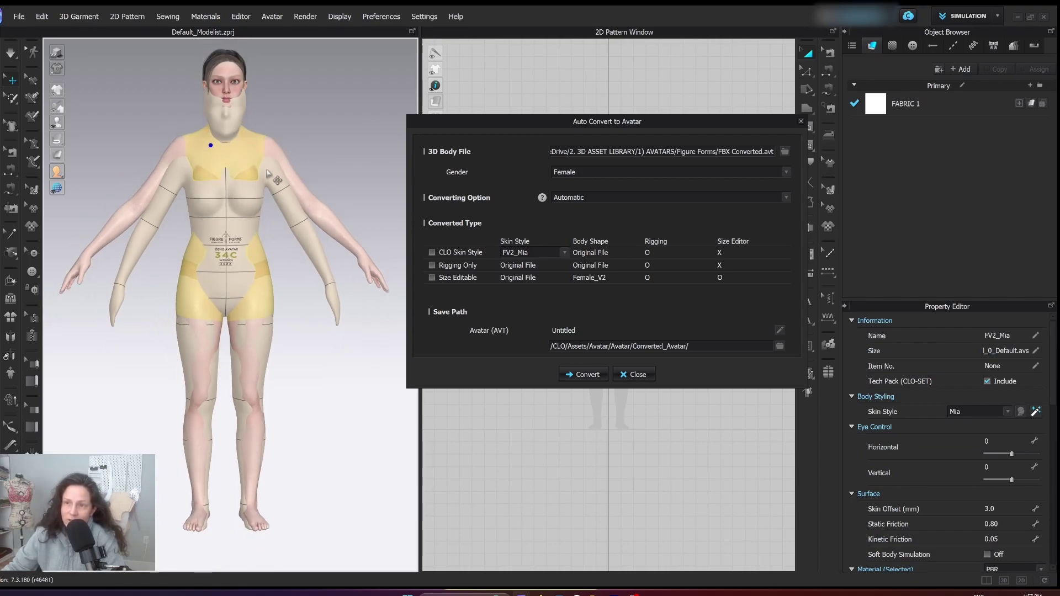
left_click(273, 147)
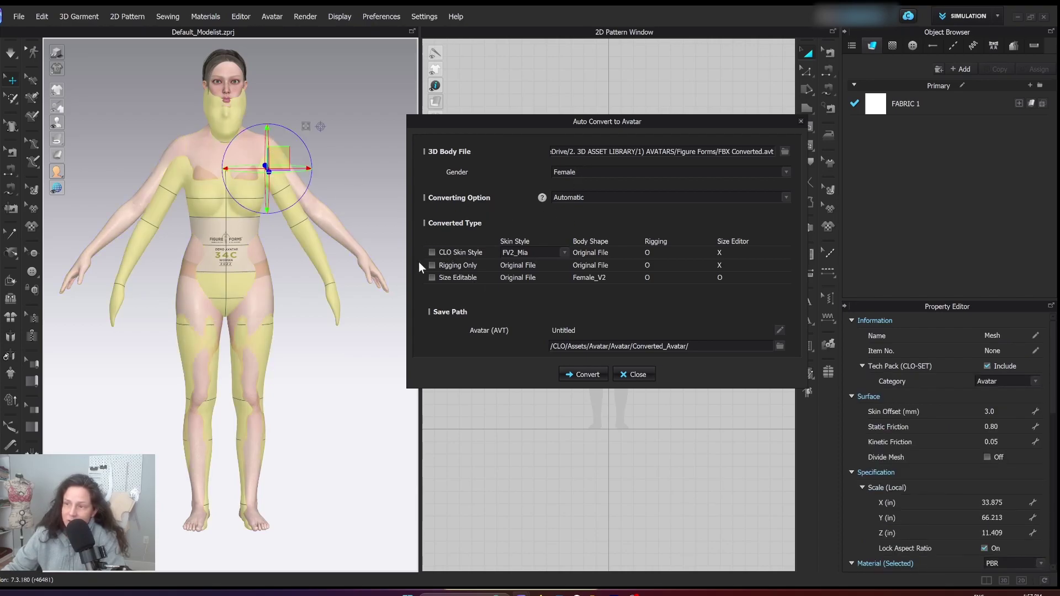
left_click(432, 253)
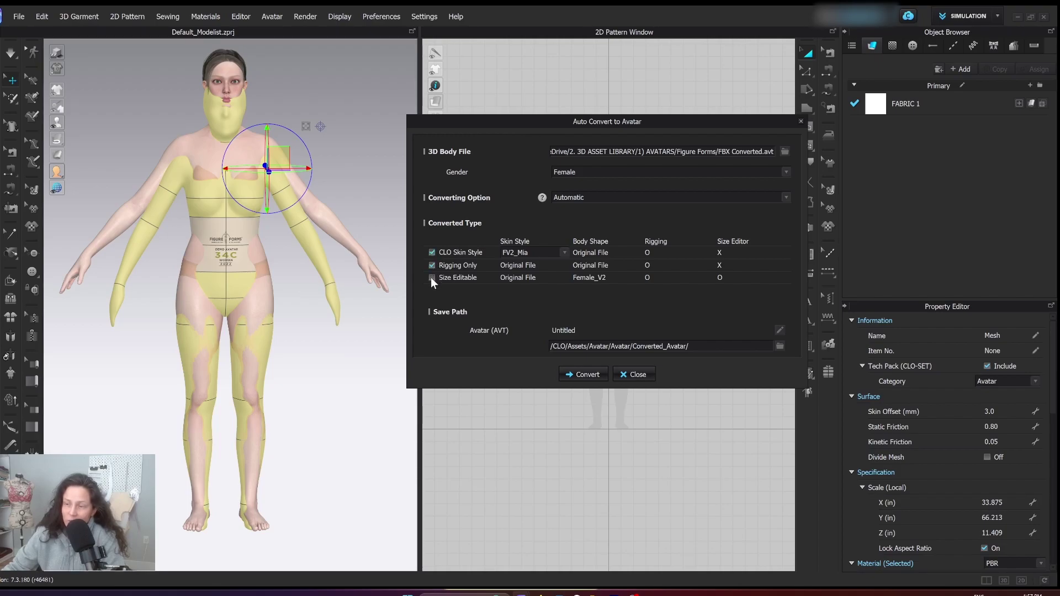
left_click(432, 264)
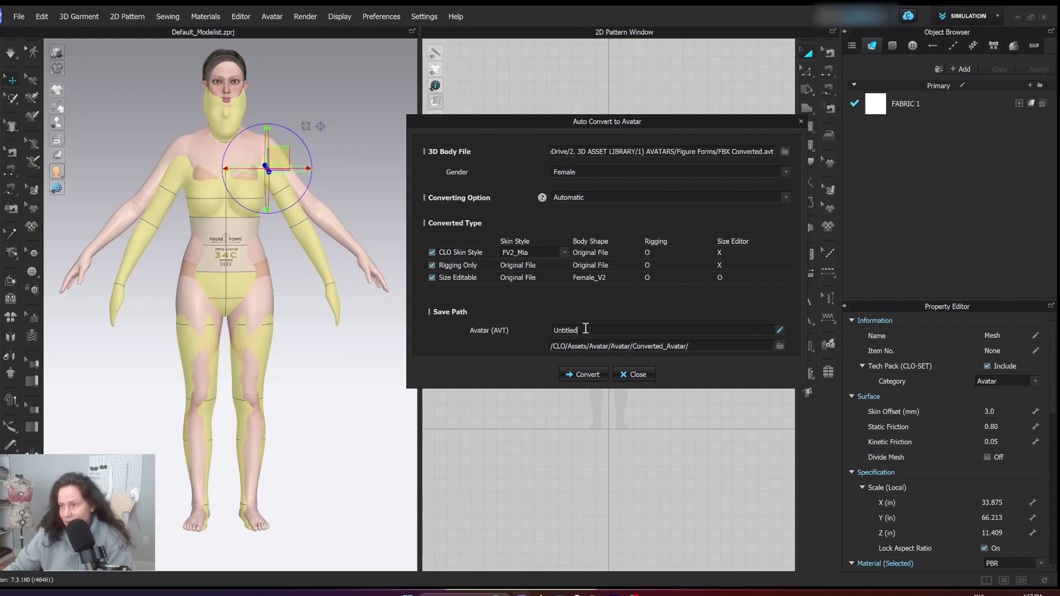
Name the converted avatar file "Frigure Forms Avatar Options".
type("Frig")
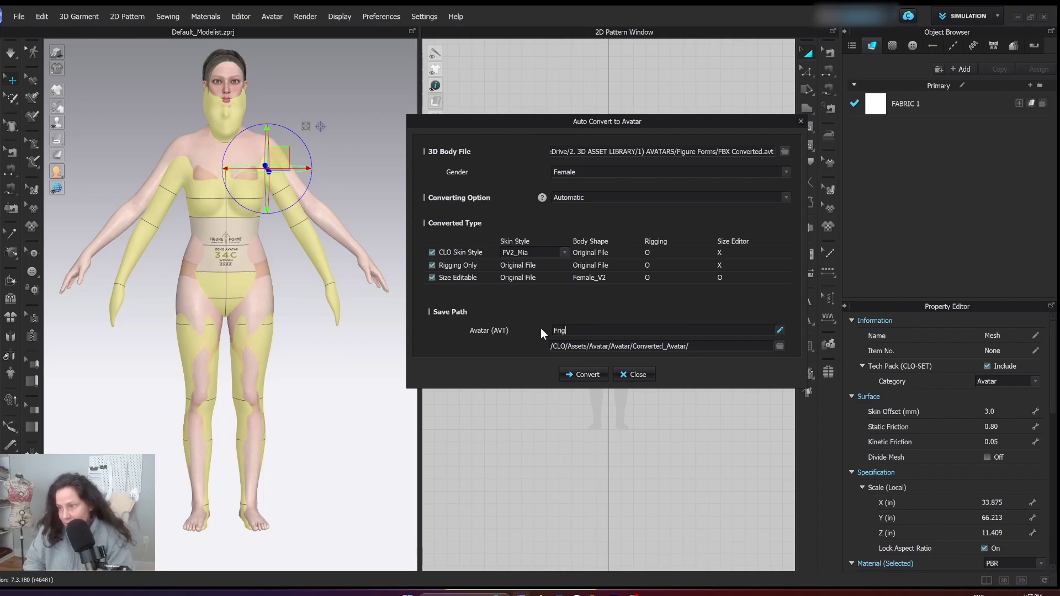
type("ure FRo")
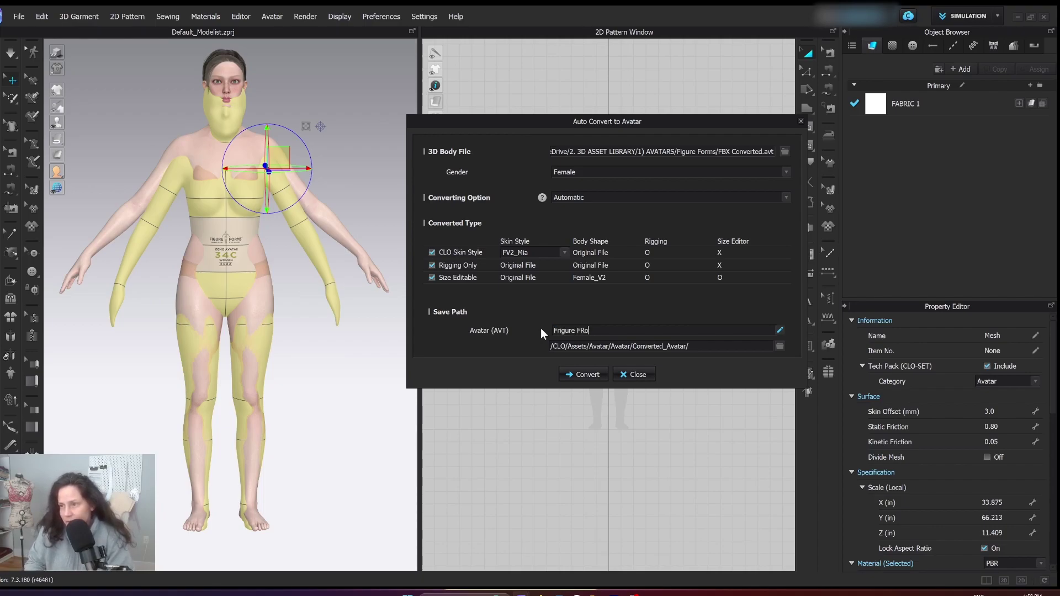
key("BackSpace")
type("orms Avatar")
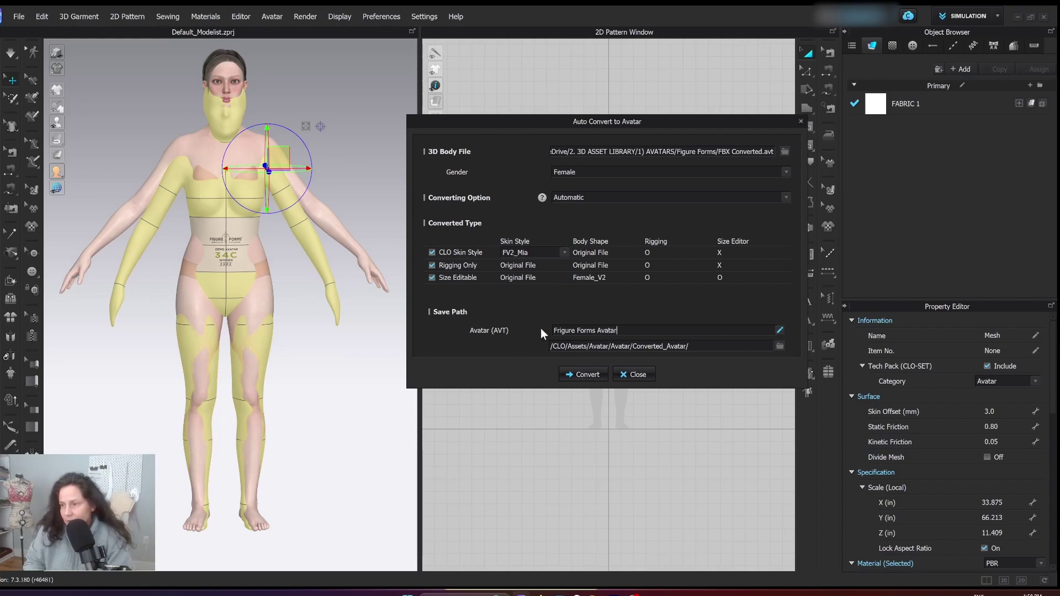
type(" Options")
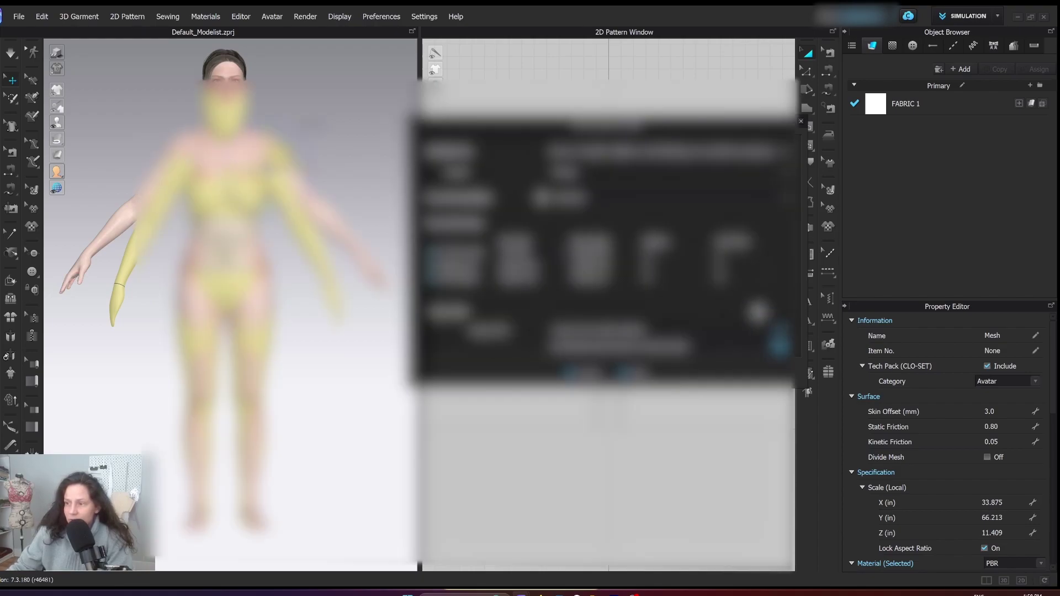
Create a new folder named V2 and set it as the save path for the converted avatars.
left_click(774, 339)
scroll(241, 232, "up", 5)
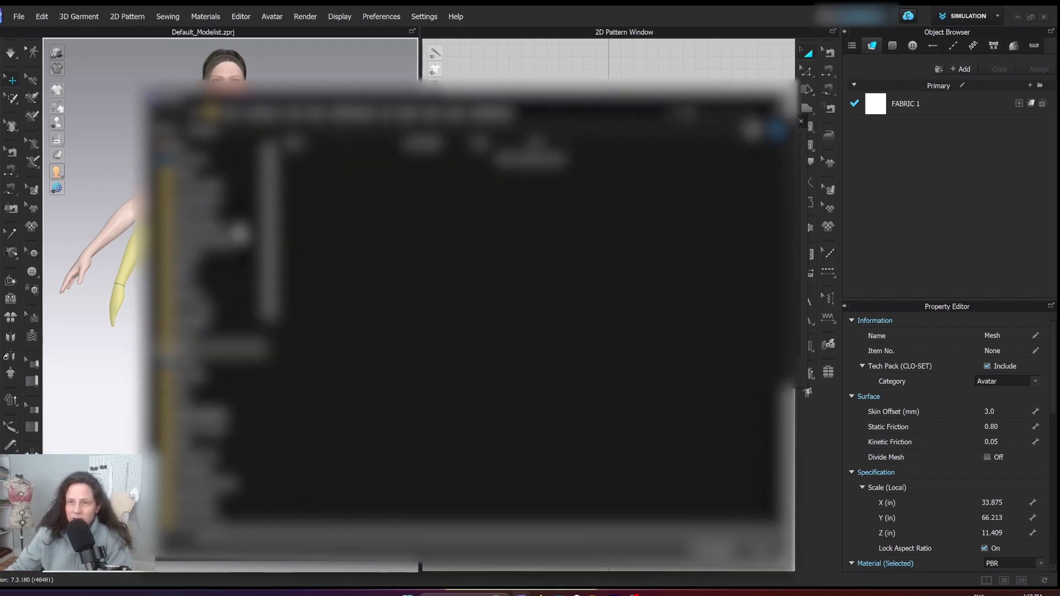
left_click(212, 178)
left_click(210, 186)
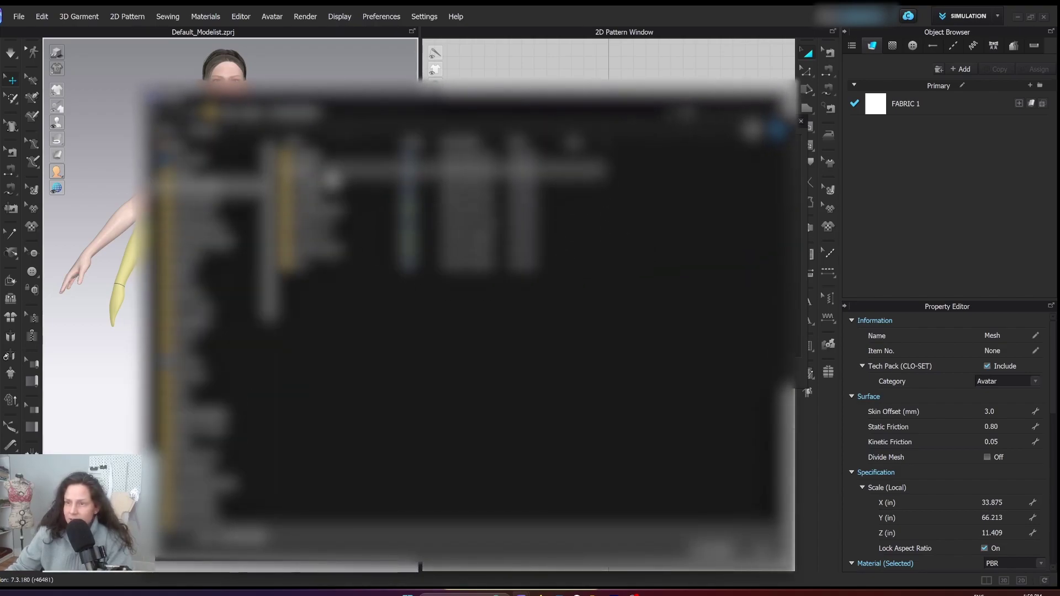
double_click(313, 158)
double_click(307, 185)
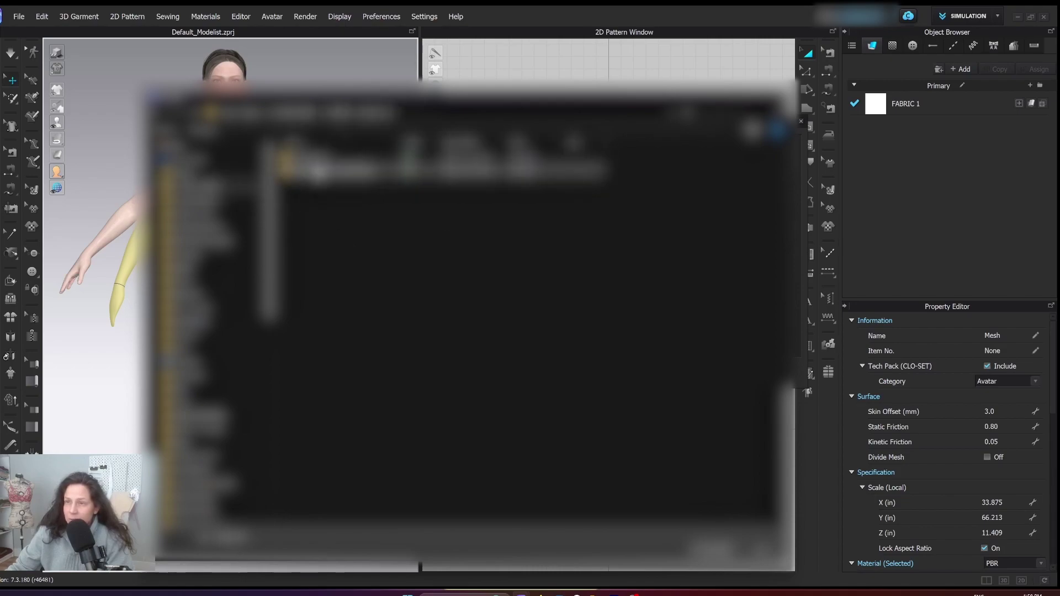
double_click(312, 160)
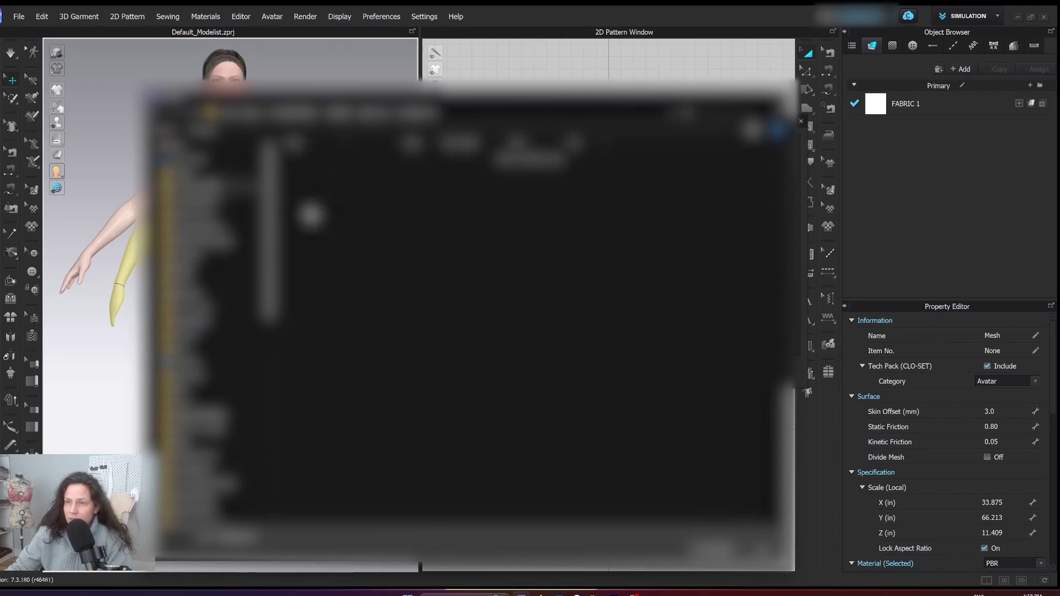
right_click(310, 208)
mouse_move(400, 413)
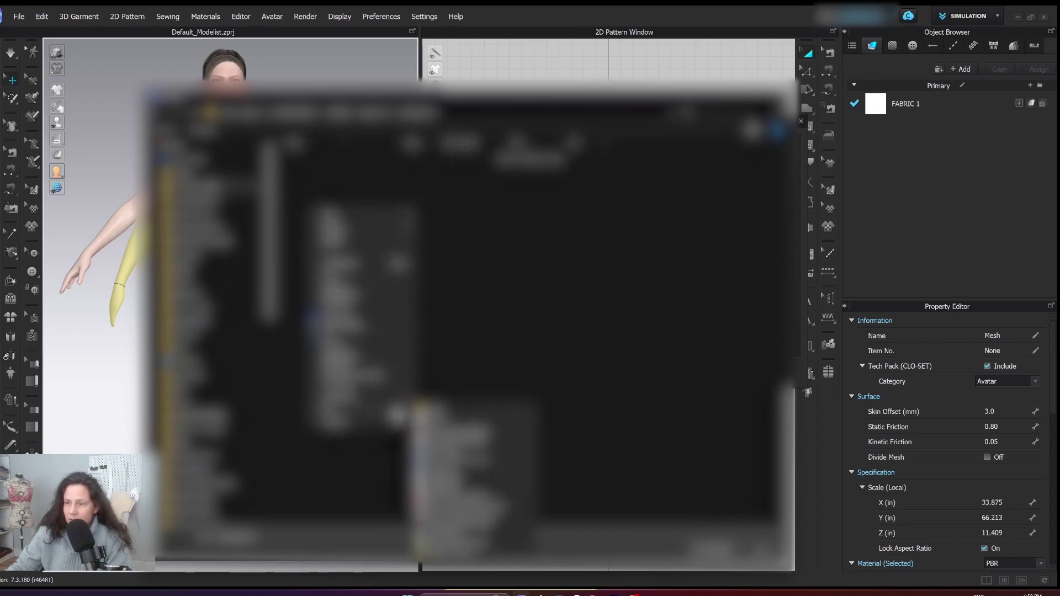
left_click(437, 408)
key("BackSpace")
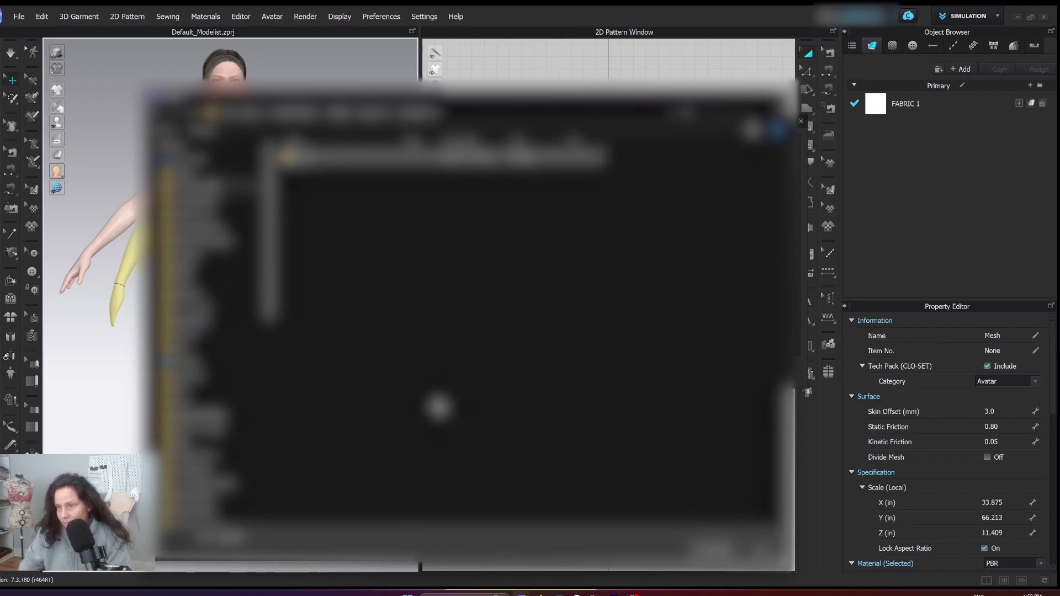
key("Return")
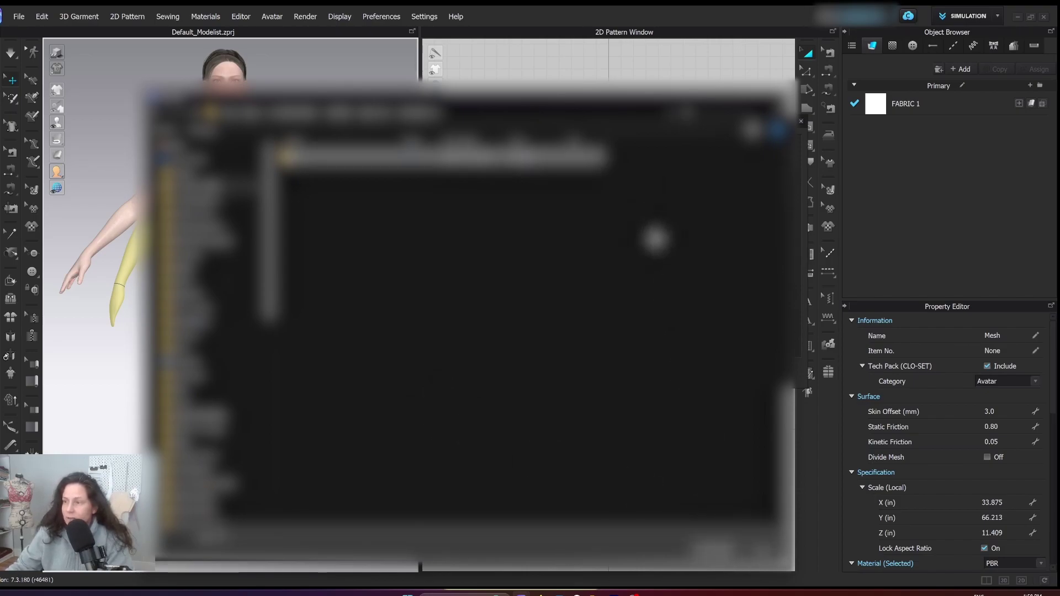
left_click(716, 558)
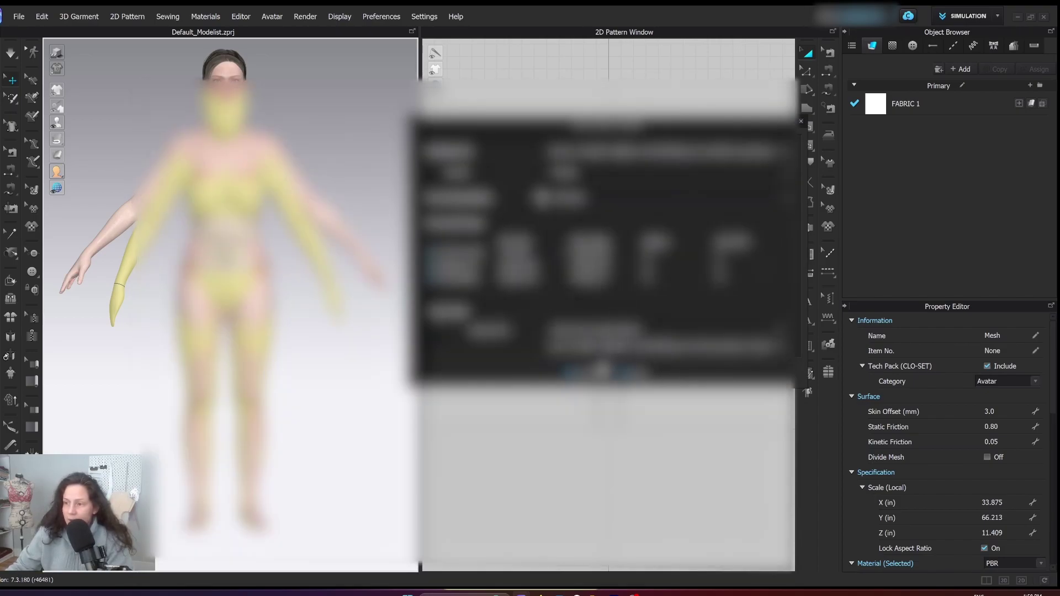
Run the avatar conversion and check the generated CLO_Skin_Style, Rigging_Only and Size_Editable AVT files in the V2 folder.
left_click(587, 374)
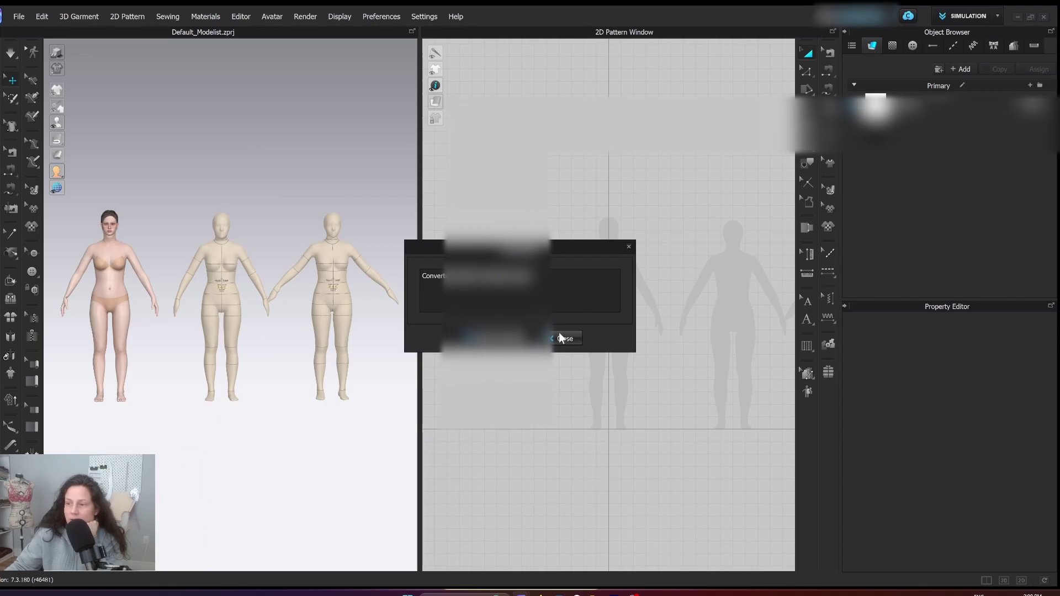
left_click(565, 339)
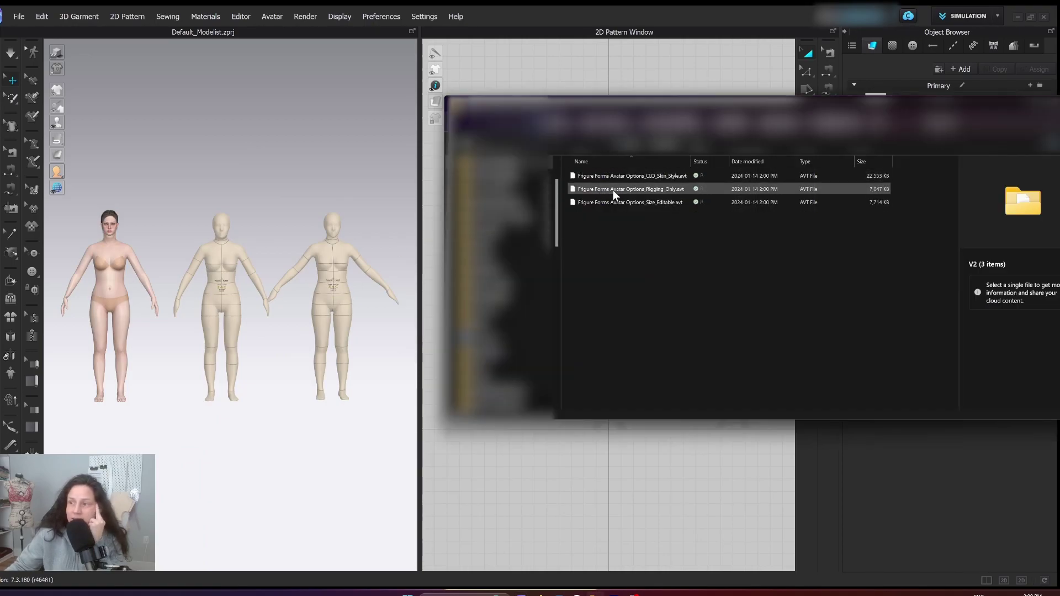
left_click_drag(589, 202, 208, 272)
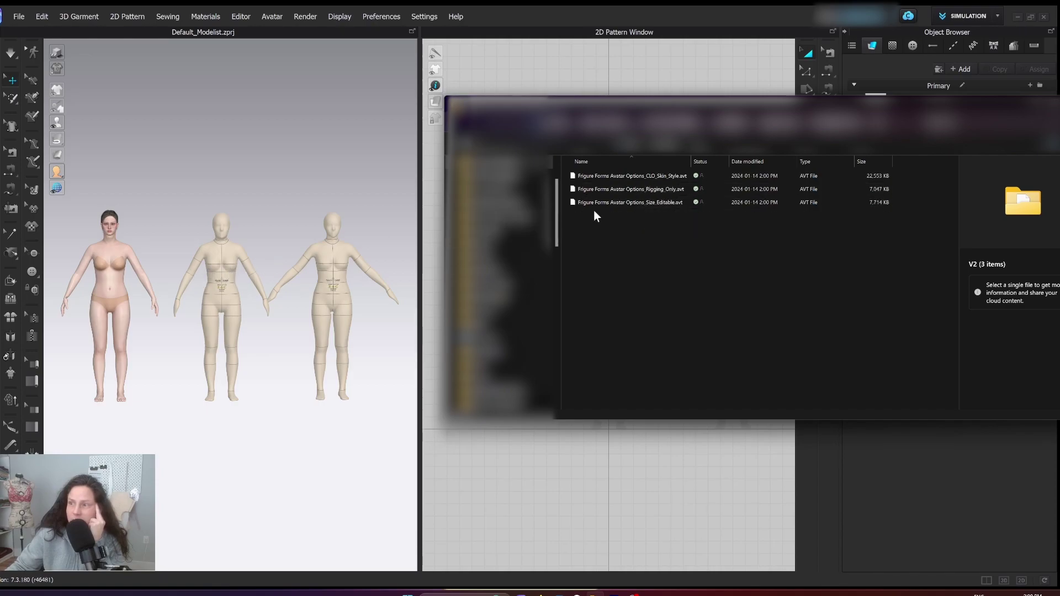
left_click_drag(656, 204, 237, 291)
left_click(376, 255)
Frame the three converted avatars and switch the layout to show only the 3D window.
scroll(75, 189, "down", 4)
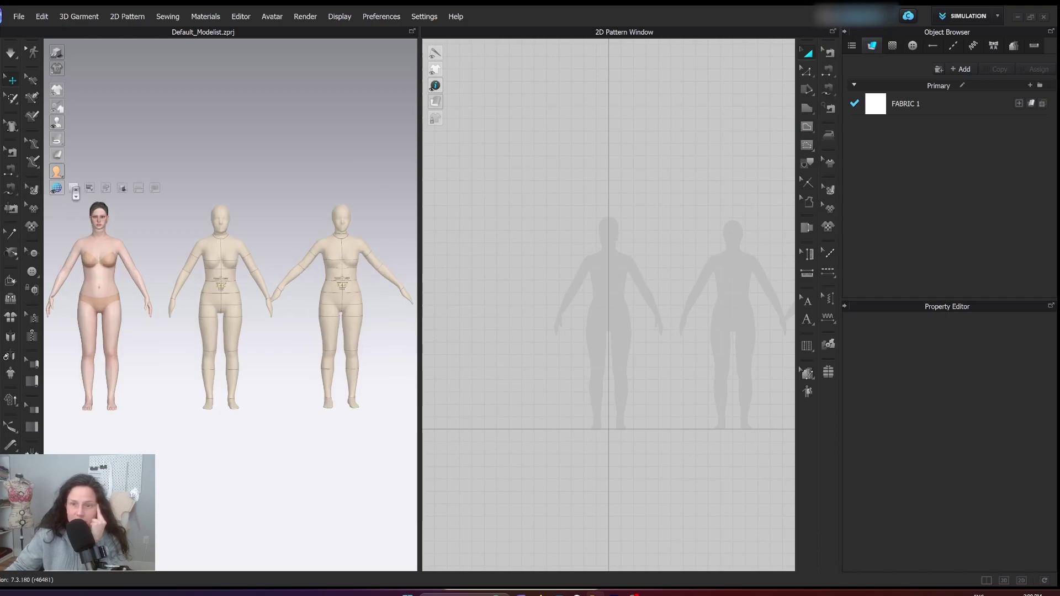
scroll(199, 223, "down", 5)
middle_click_drag(121, 211, 145, 273)
scroll(192, 215, "down", 1)
middle_click_drag(381, 232, 213, 206)
left_click(1004, 580)
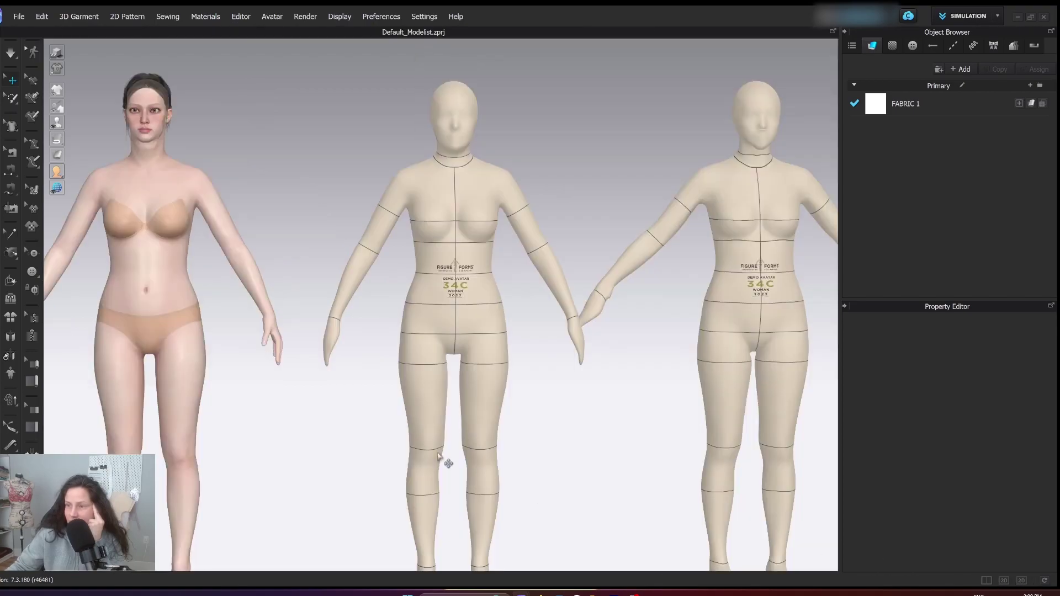
Select the converted avatar with the FV2_Mia skin and examine its head, neck and body from several angles.
scroll(416, 450, "up", 2)
middle_click_drag(318, 387, 257, 355)
left_click(379, 237)
middle_click_drag(230, 304, 358, 306)
scroll(270, 215, "down", 1)
middle_click_drag(210, 269, 221, 272)
left_click(220, 252)
right_click_drag(220, 254, 255, 254)
middle_click_drag(255, 253, 285, 287)
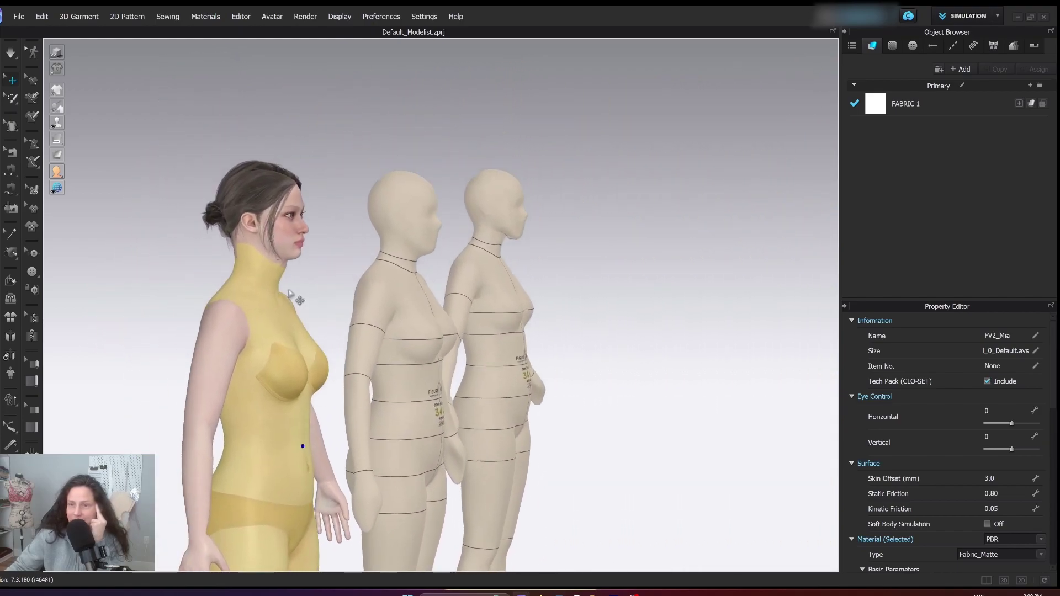
mouse_move(261, 268)
right_mouse_down()
mouse_move(270, 266)
mouse_move(187, 286)
mouse_move(279, 271)
mouse_move(259, 271)
right_mouse_up()
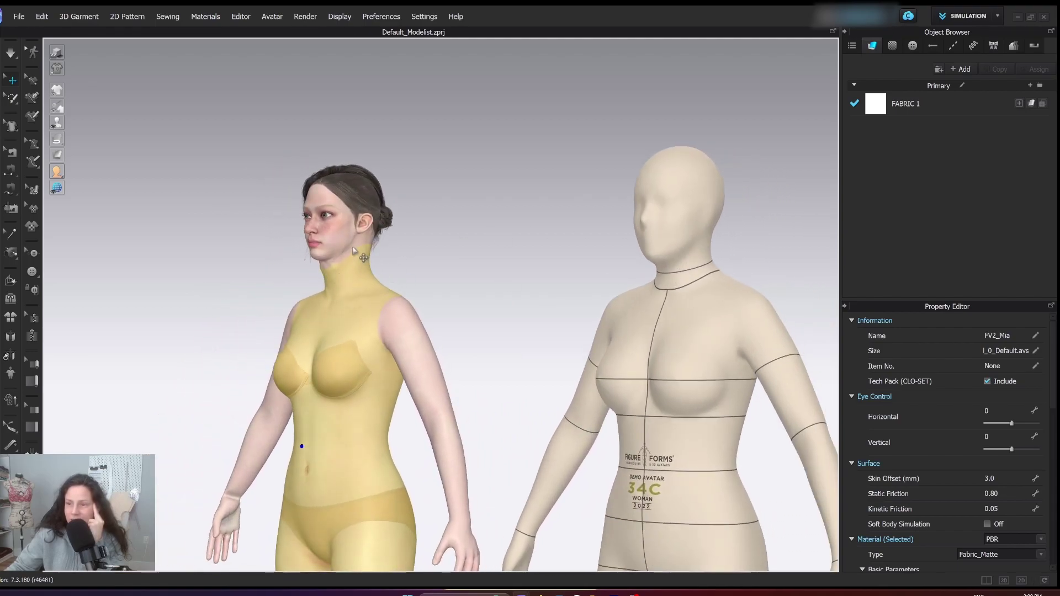
right_click_drag(335, 270, 272, 292)
Select the middle Figure Forms mannequin's midriff and examine the two converted mannequins next to each other.
scroll(272, 292, "down", 2)
middle_click_drag(232, 309, 185, 276)
middle_click_drag(288, 292, 279, 287)
middle_click_drag(547, 287, 436, 282)
scroll(436, 283, "up", 4)
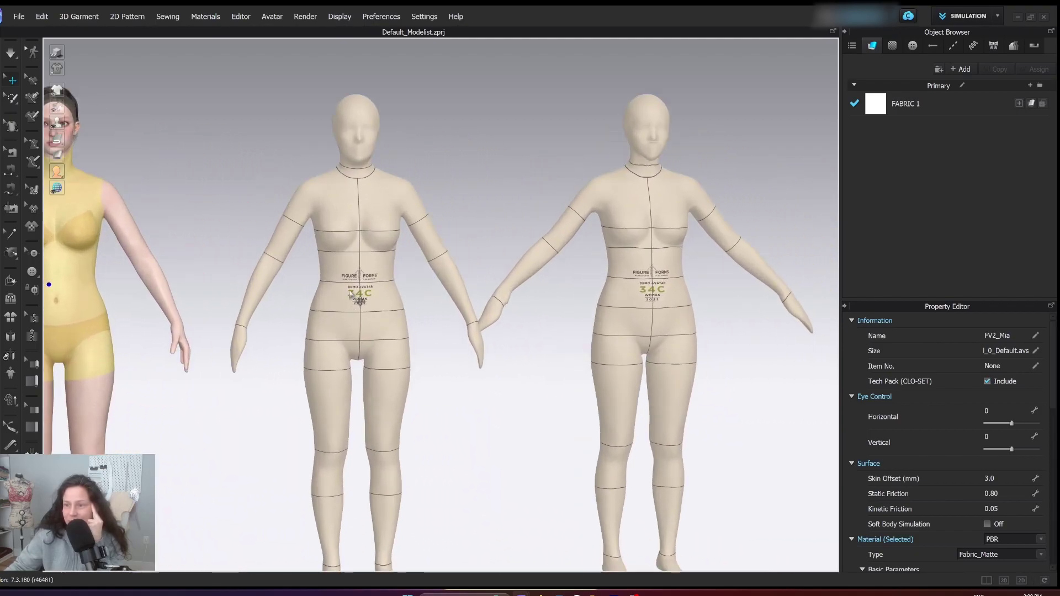
left_click(354, 271)
scroll(358, 281, "up", 1)
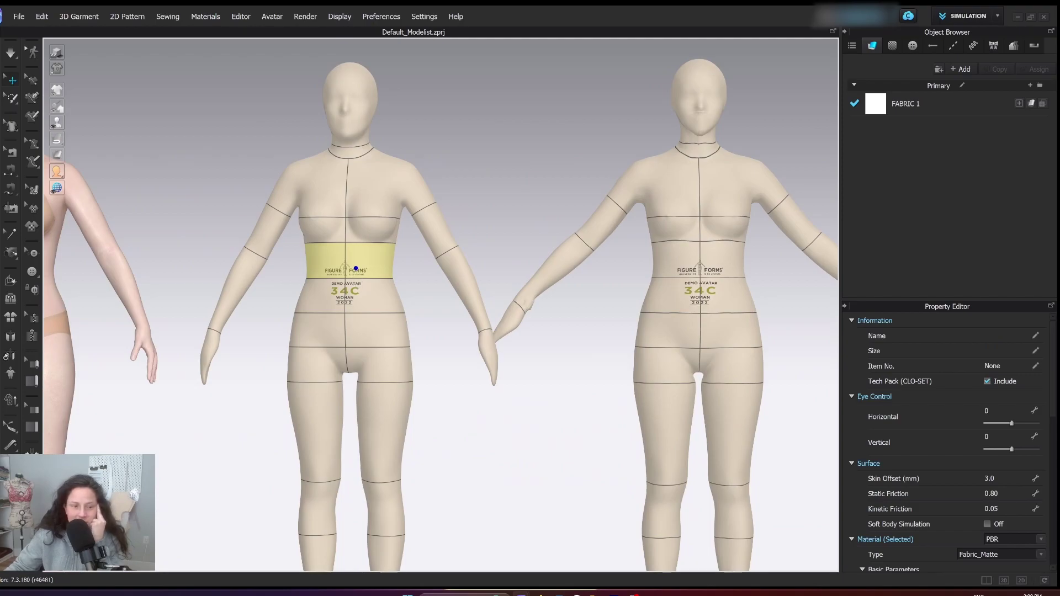
Show the avatars' X-Ray joints and compare the skeletons of the three converted avatars.
key("alt+Tab")
left_click_drag(574, 126, 0, 154)
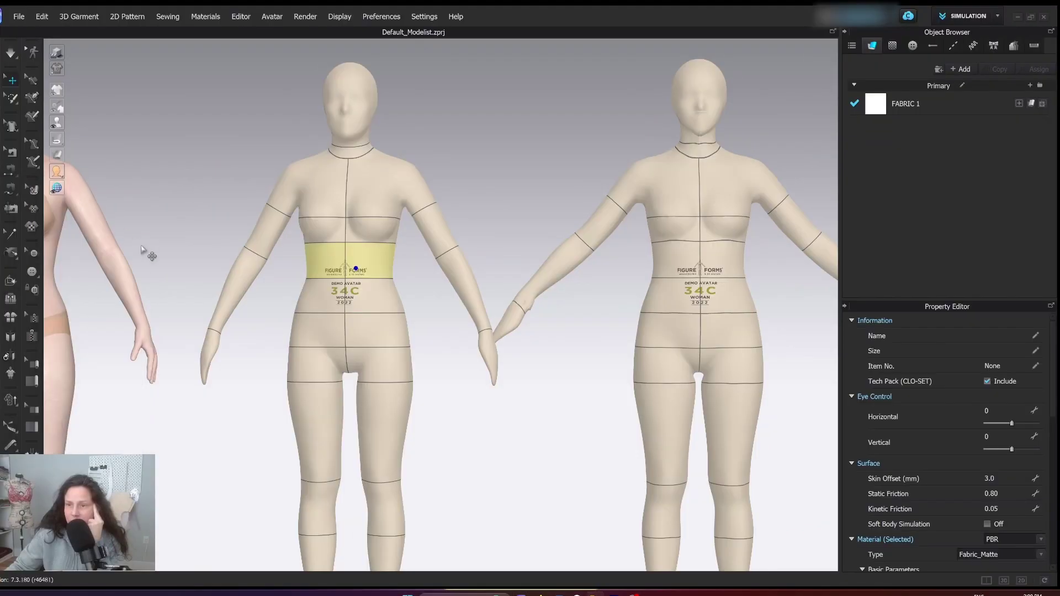
key("shift+x")
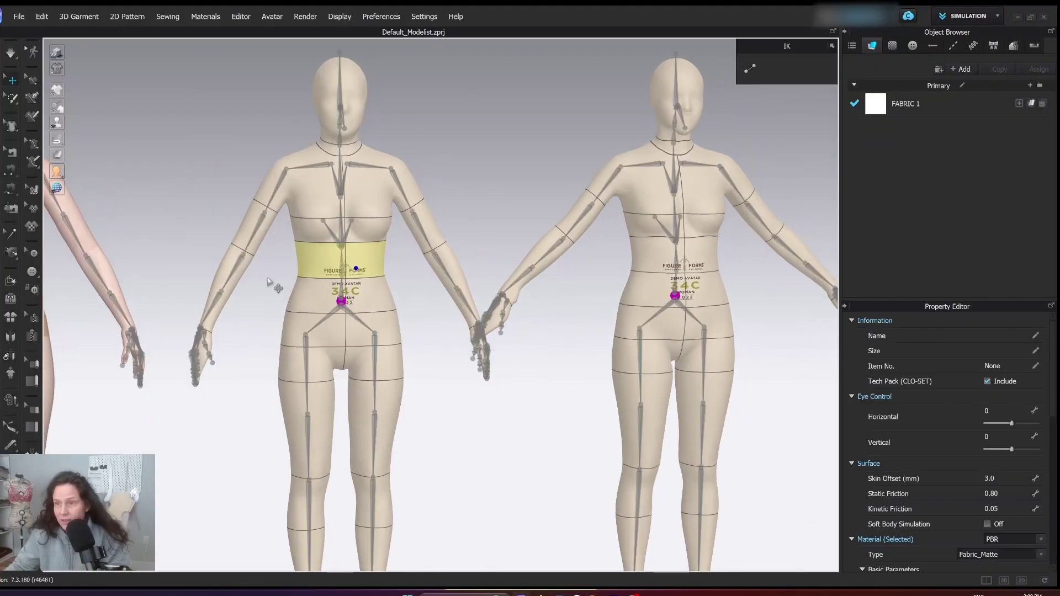
scroll(289, 275, "down", 5)
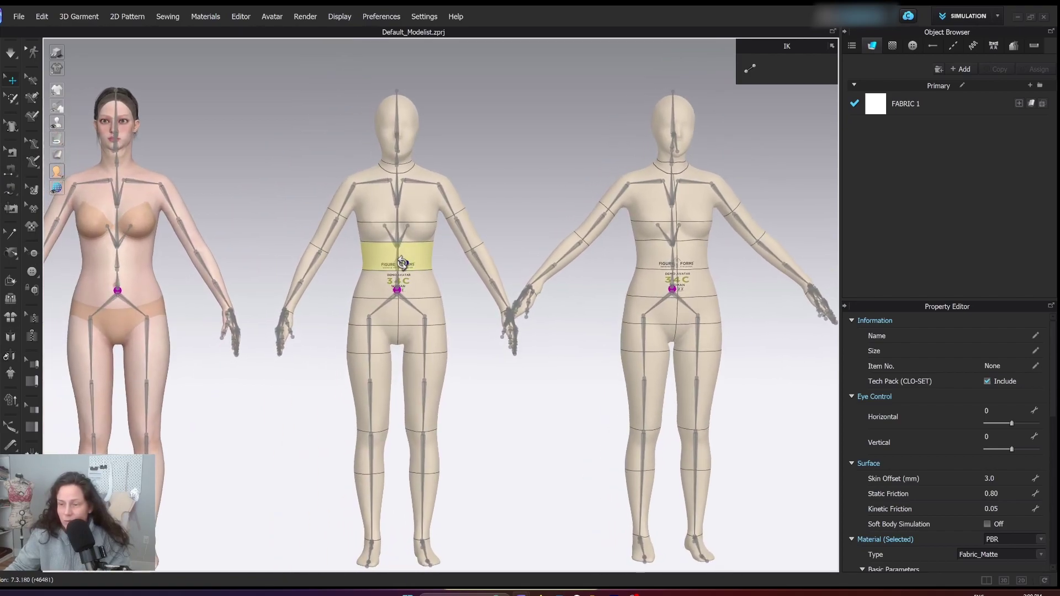
scroll(421, 247, "up", 5)
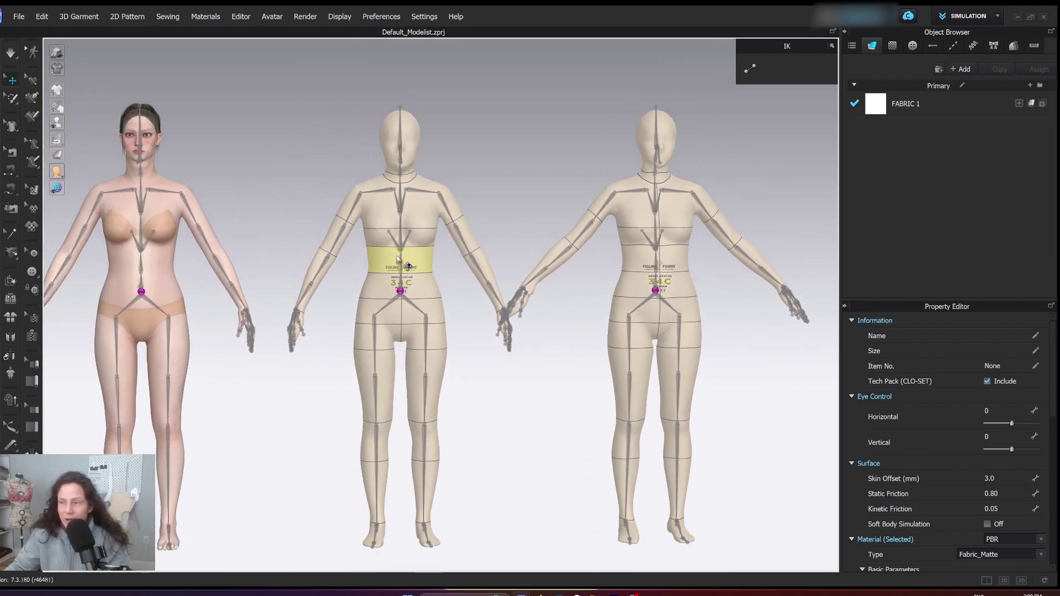
scroll(421, 246, "down", 2)
middle_click_drag(421, 248, 306, 250)
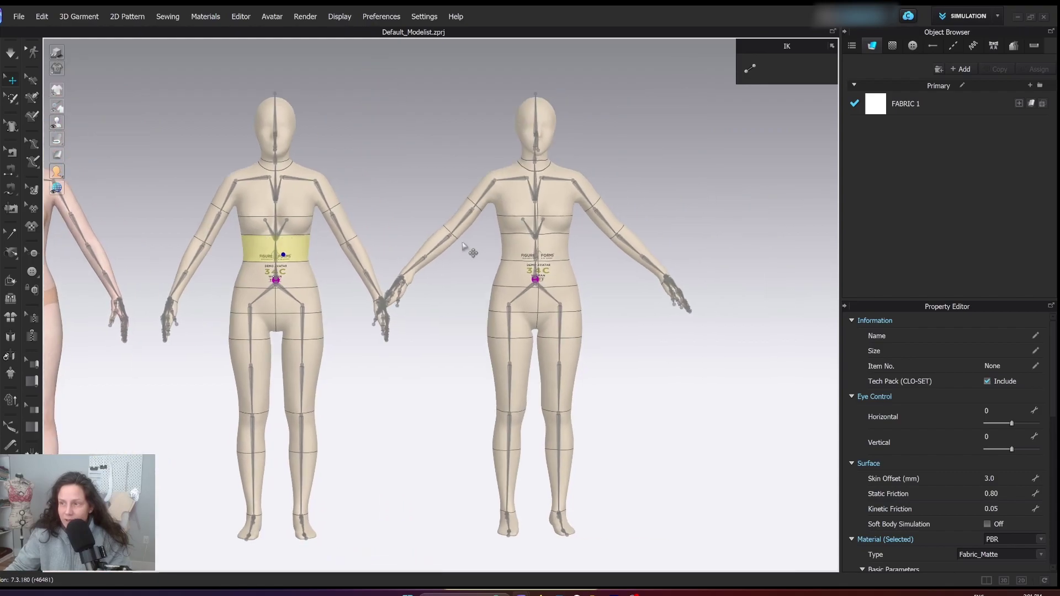
Select the waist joint of the mannequin with the wider arm pose, inspect its rig and clear the selection.
left_click(540, 253)
scroll(276, 287, "down", 3)
middle_click_drag(267, 280, 230, 275)
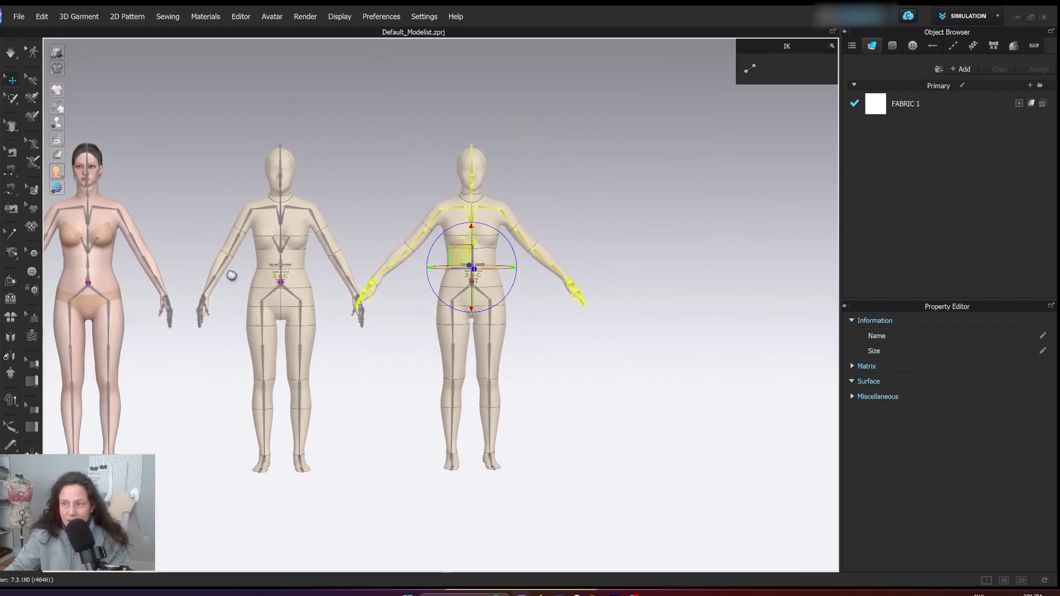
scroll(295, 271, "up", 2)
left_click(519, 230)
middle_click_drag(471, 237, 390, 248)
Open the Avatar Editor and review the size-editable mannequin's measurement lines and values alongside the other converted avatars.
left_click(269, 16)
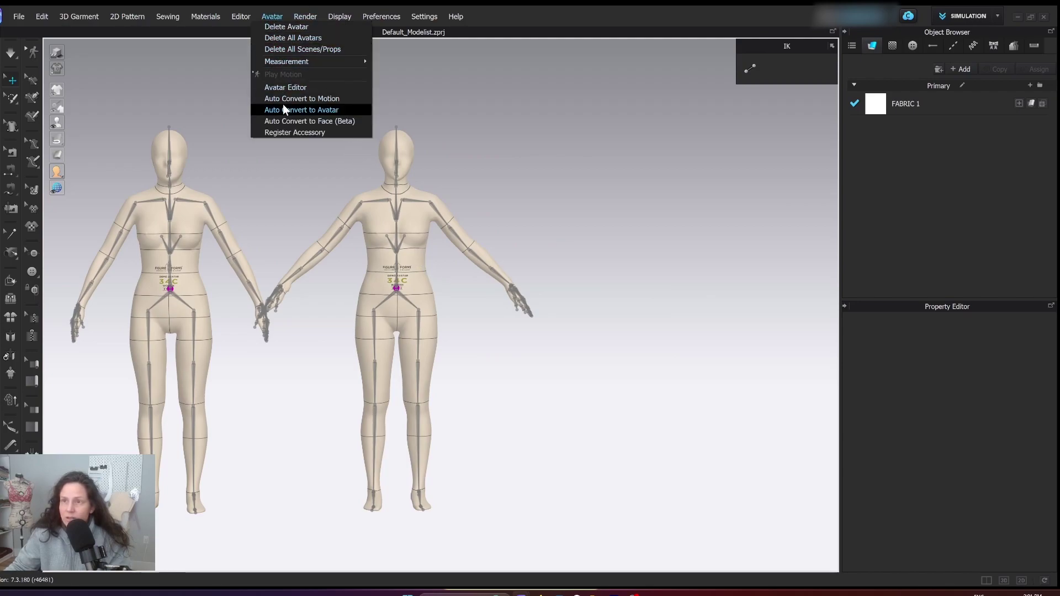
left_click(285, 87)
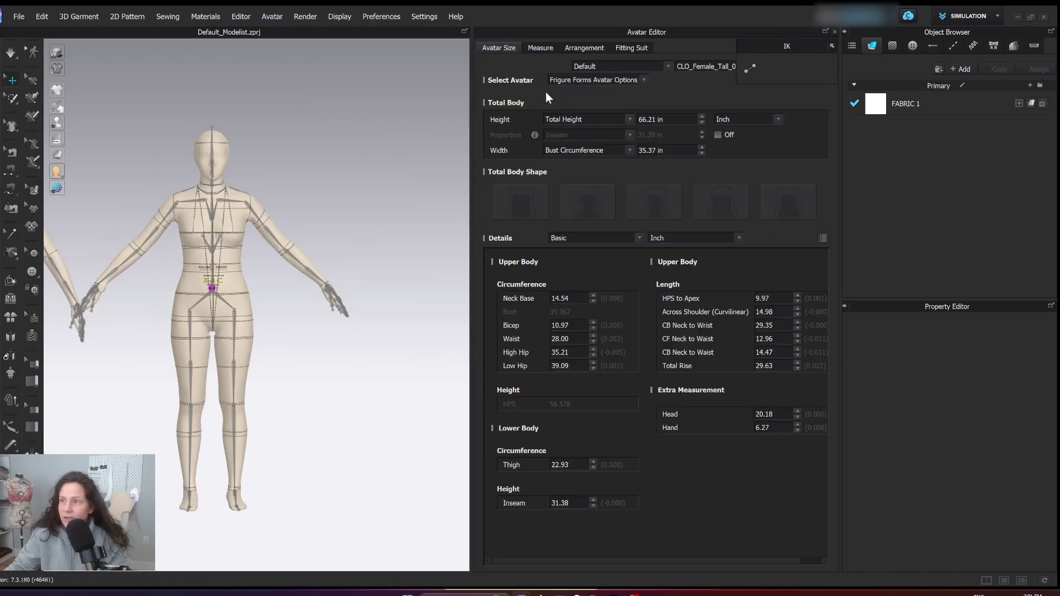
scroll(241, 188, "down", 1)
middle_click_drag(242, 188, 361, 173)
scroll(362, 174, "up", 2)
scroll(364, 175, "down", 2)
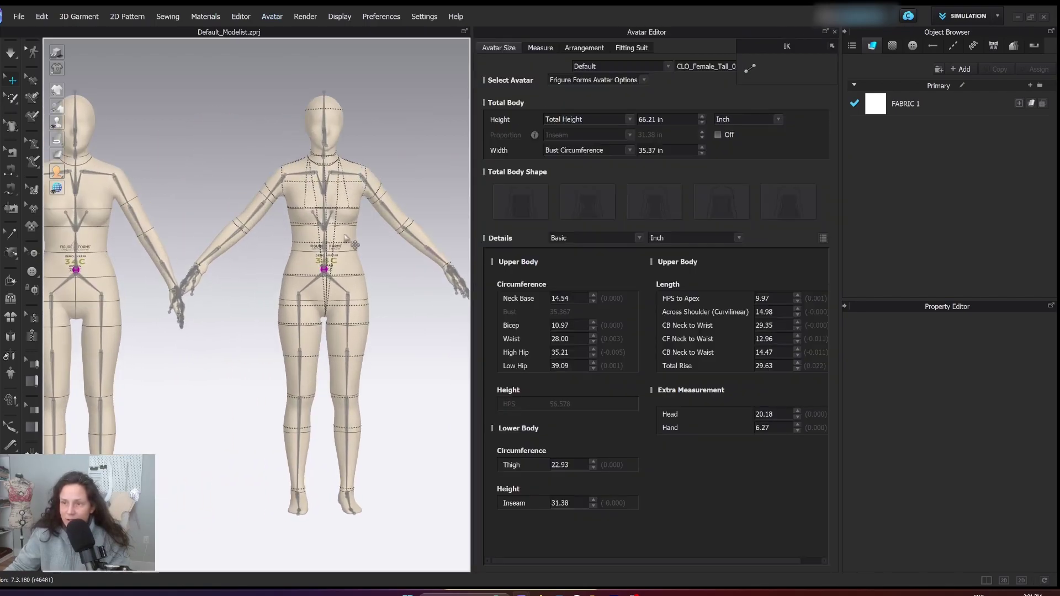
scroll(225, 326, "up", 2)
middle_click_drag(185, 327, 357, 286)
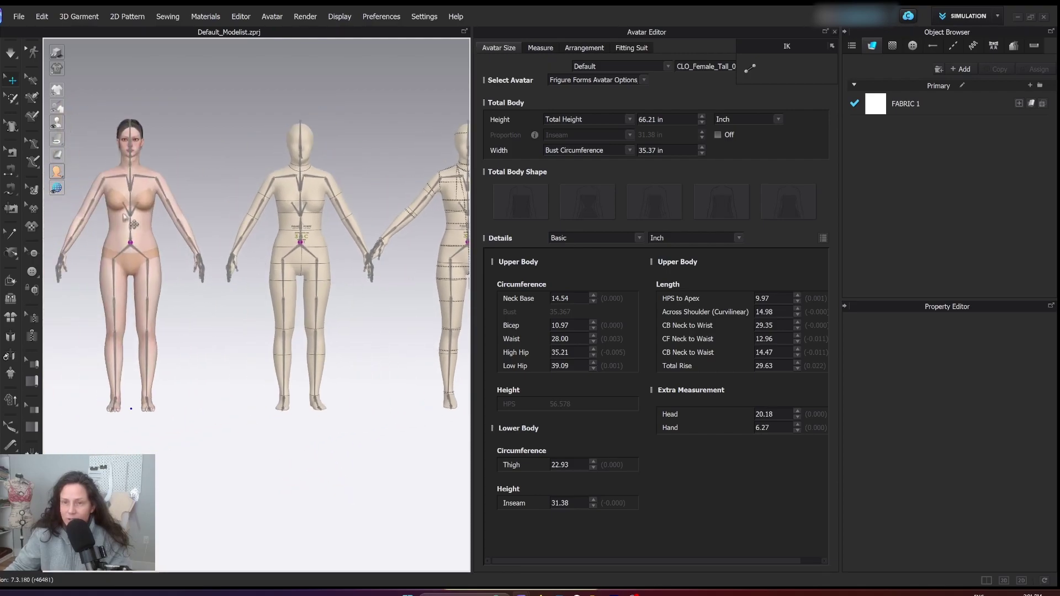
middle_click_drag(154, 183, 171, 197)
middle_click_drag(447, 307, 289, 267)
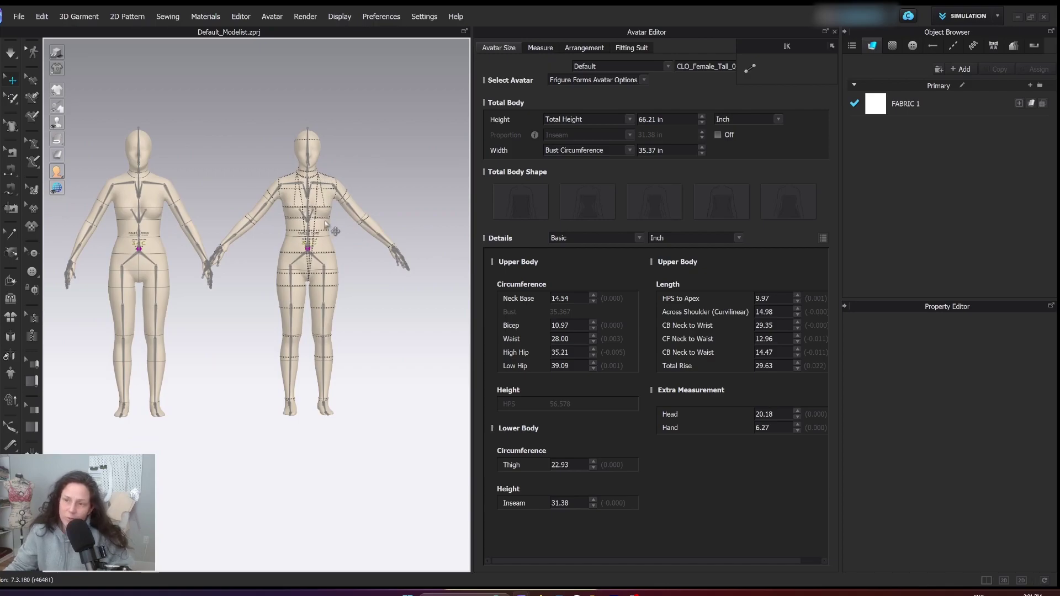
scroll(323, 232, "up", 3)
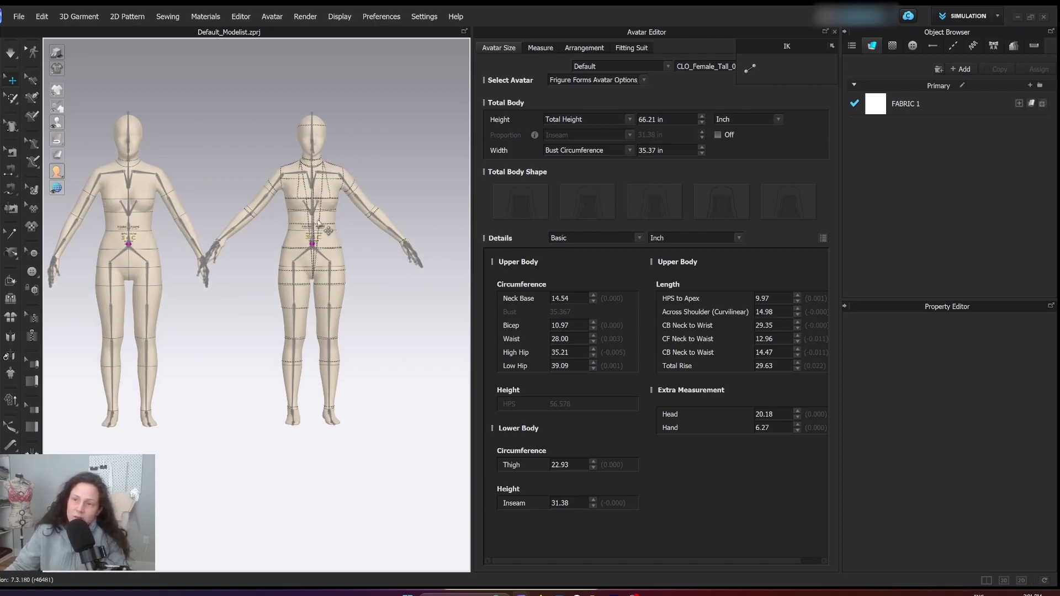
middle_click_drag(324, 234, 325, 250)
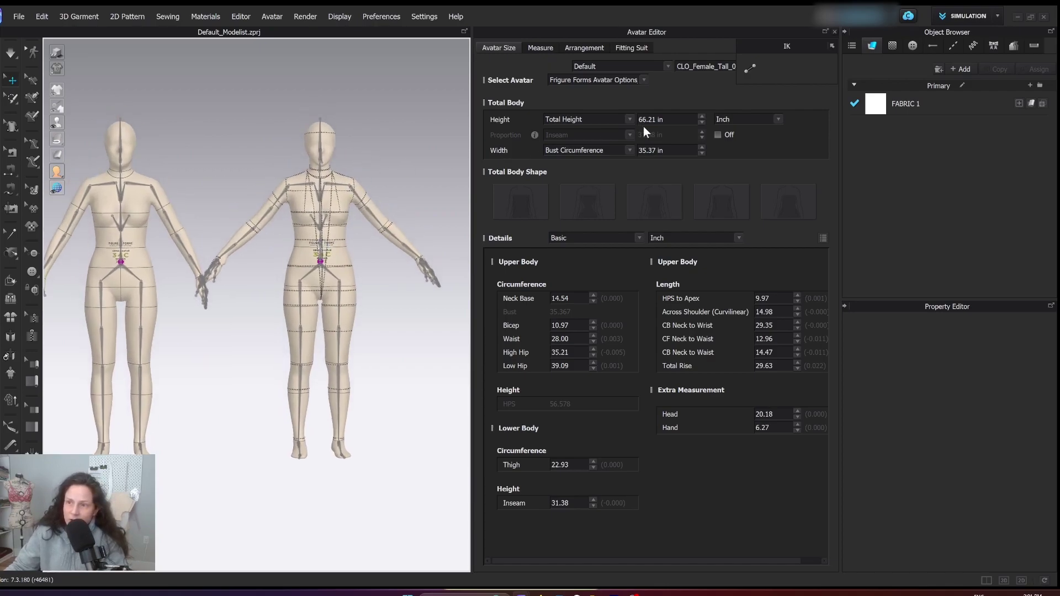
Raise the editable mannequin's Total Height to 67.95 in, lower it to 66.58 in, and close the Avatar Editor.
left_click(703, 117)
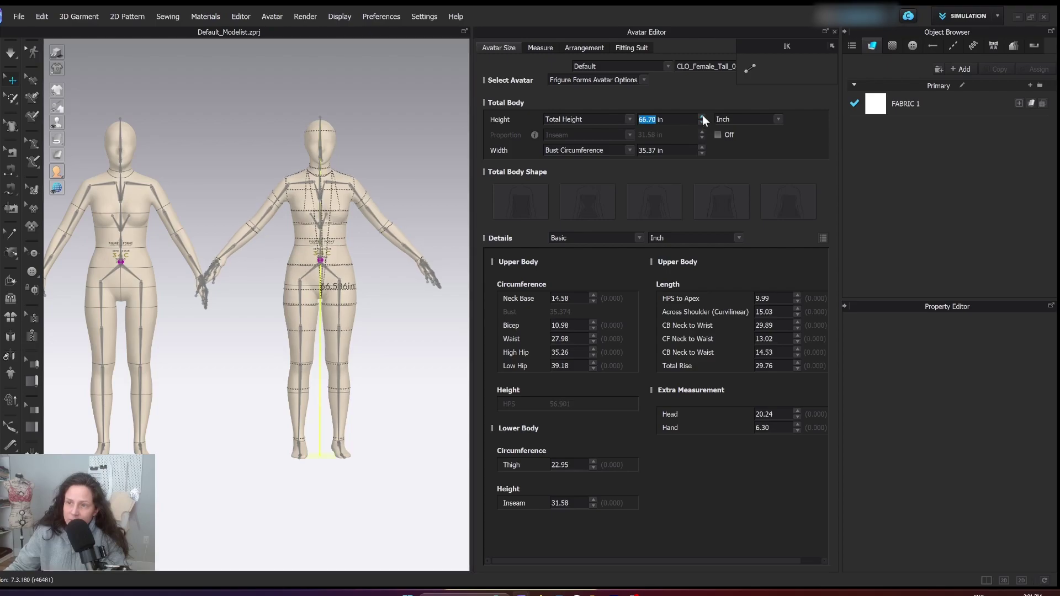
left_click(703, 117)
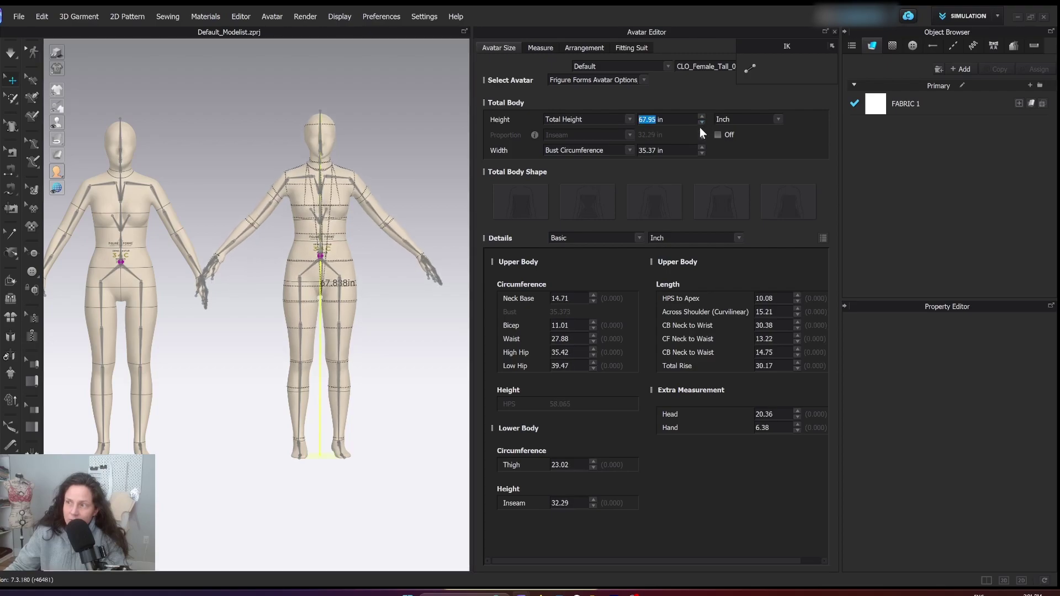
left_click(701, 124)
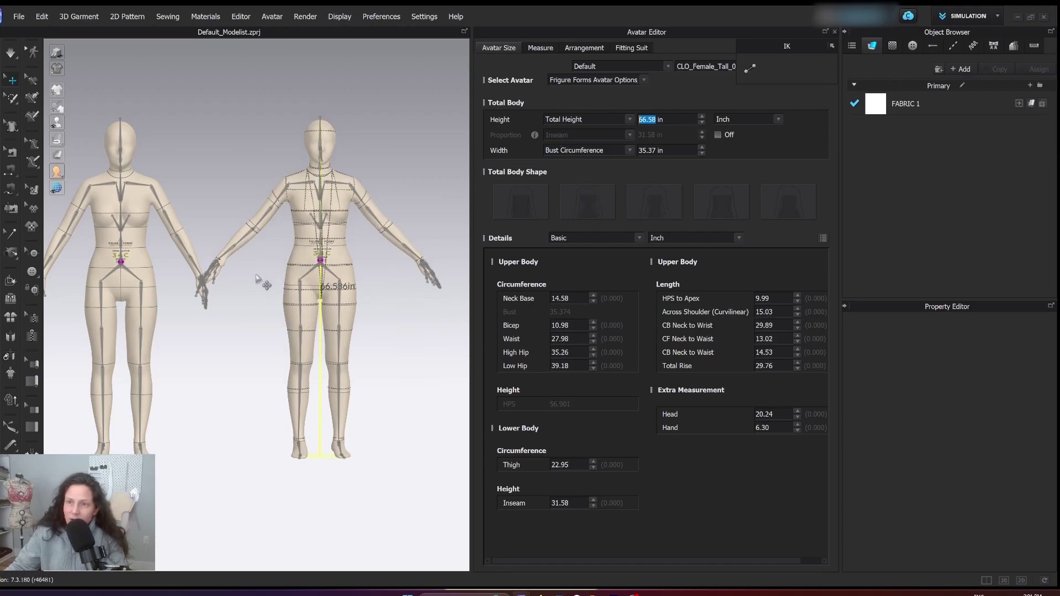
scroll(253, 279, "down", 3)
middle_click_drag(229, 286, 304, 286)
scroll(304, 286, "up", 1)
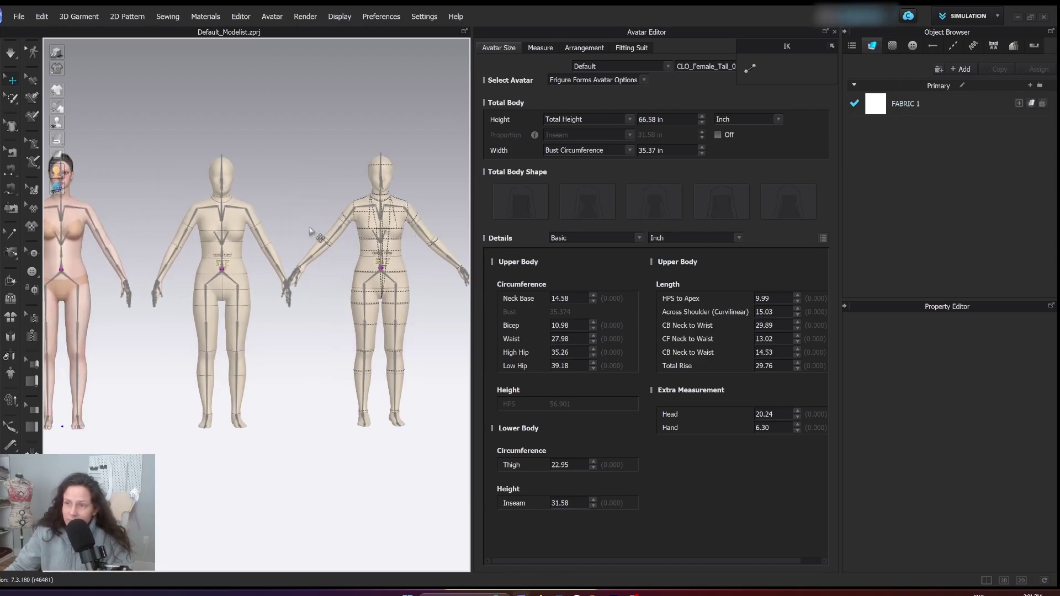
left_click(834, 32)
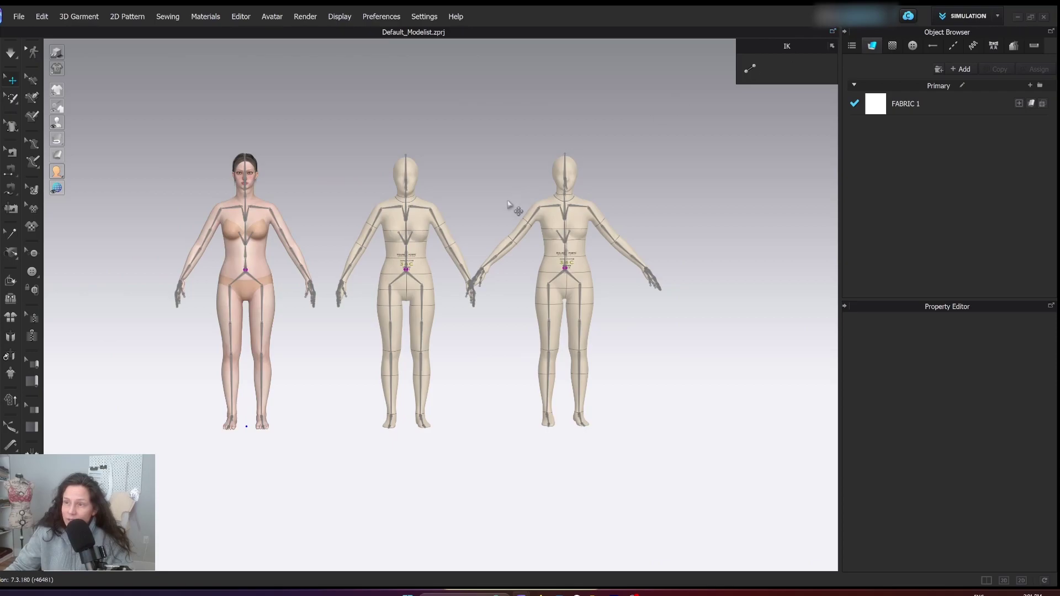
Hide the X-Ray joints and frame the converted mannequins for a closer comparison.
scroll(486, 227, "up", 2)
scroll(422, 281, "up", 3)
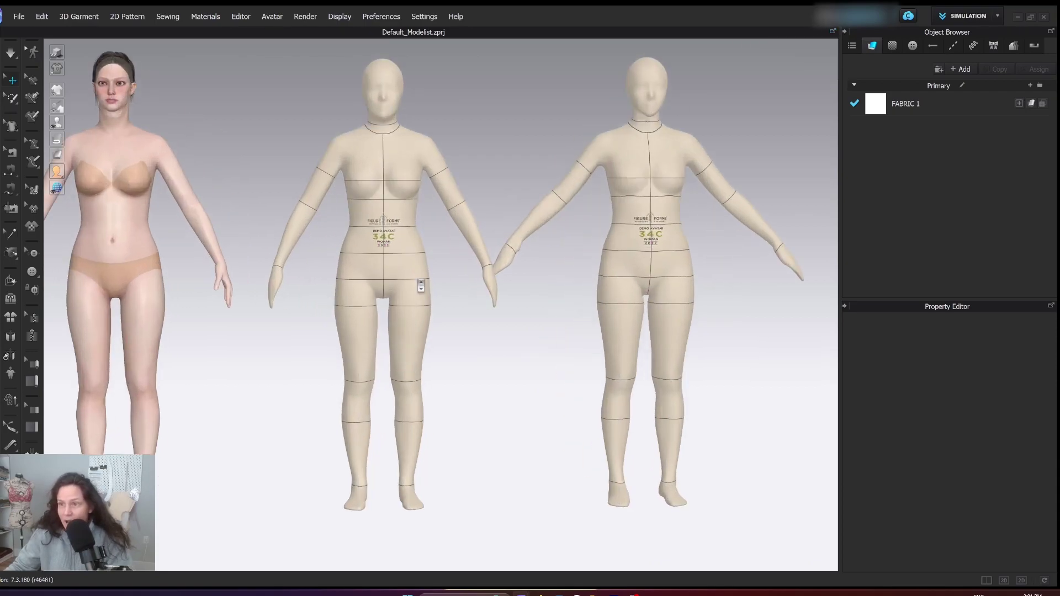
right_click_drag(428, 290, 483, 281)
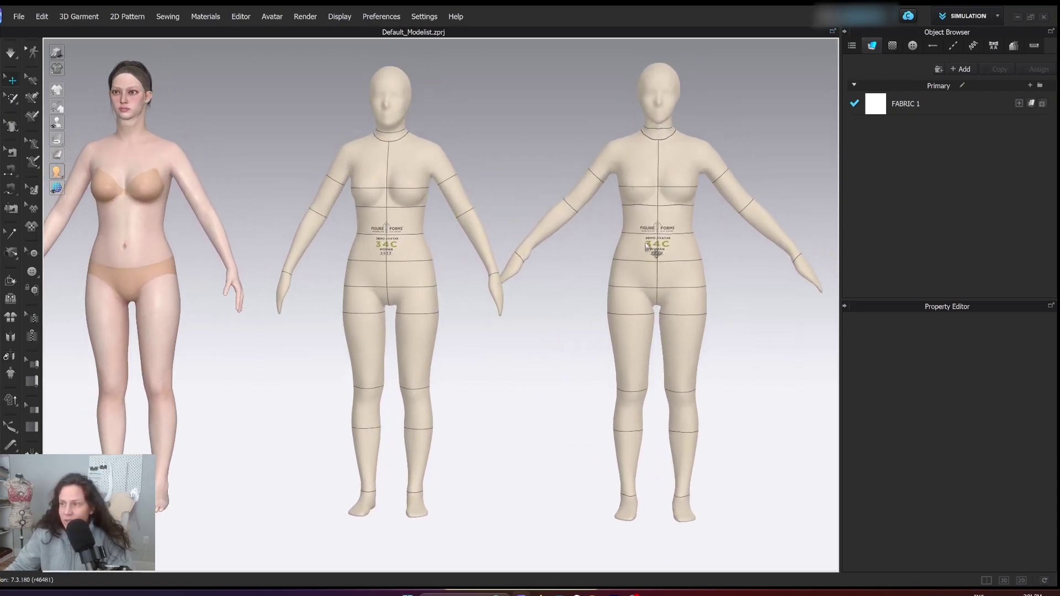
Select all faces of the mannequin with the wider arm pose.
left_click(661, 219)
right_click_drag(599, 255, 619, 249)
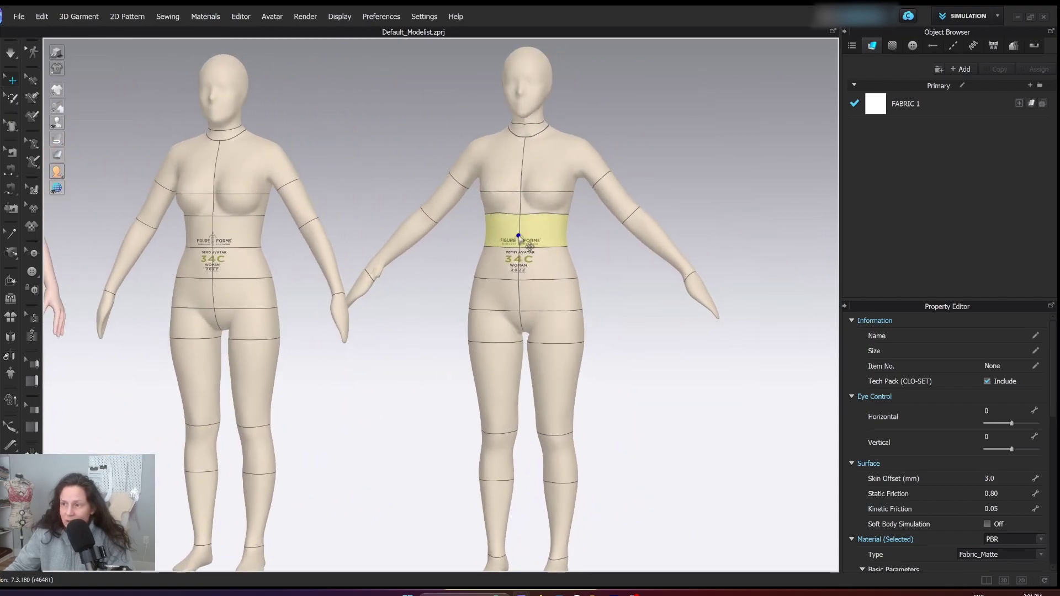
scroll(523, 256, "down", 3)
right_click(506, 256)
left_click(533, 259)
right_click(499, 266)
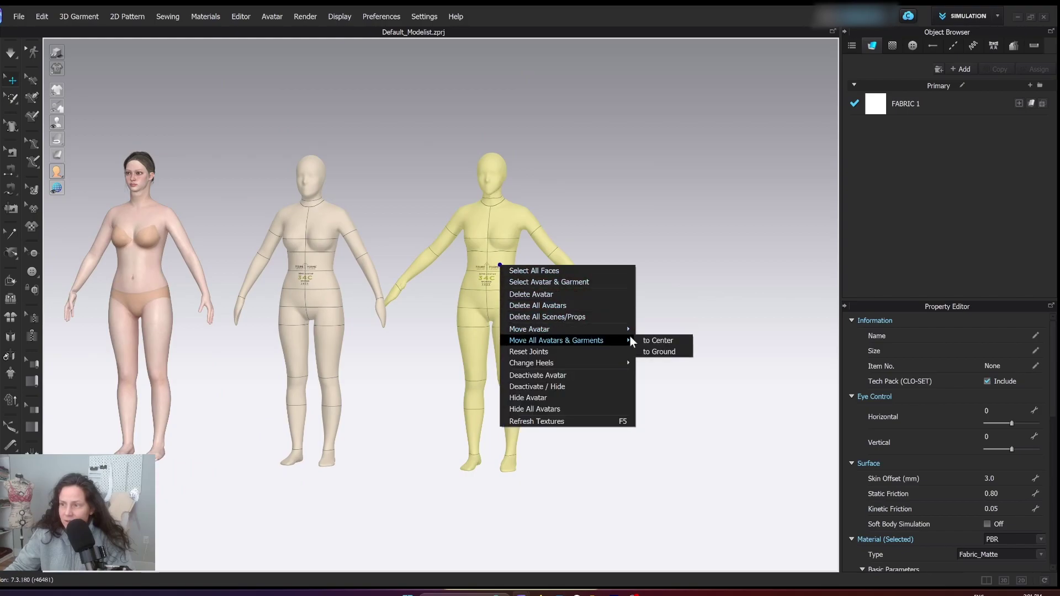
left_click(505, 282)
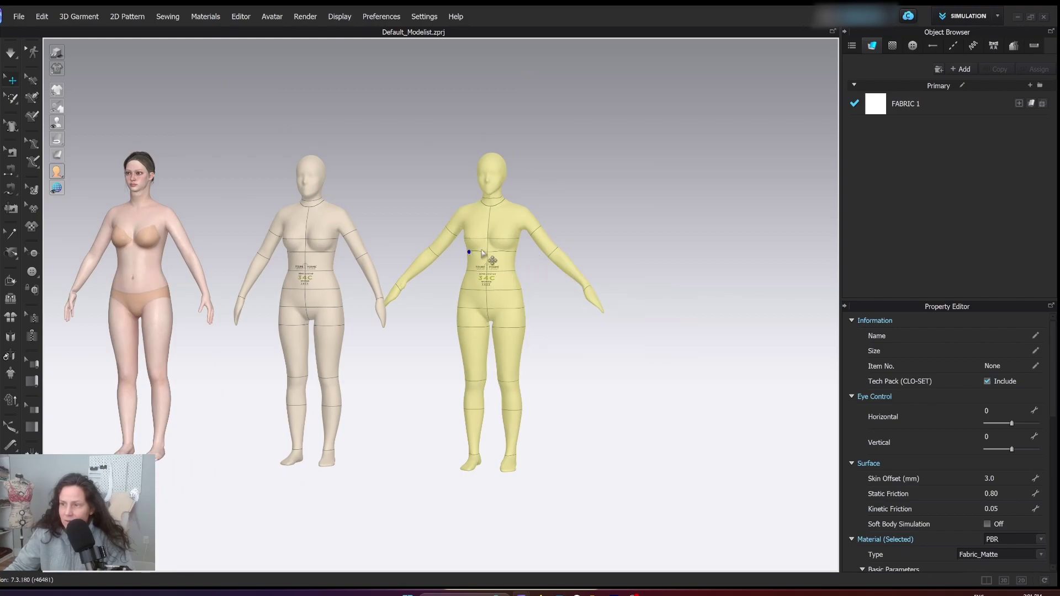
right_click_drag(497, 270, 501, 267)
right_click(504, 269)
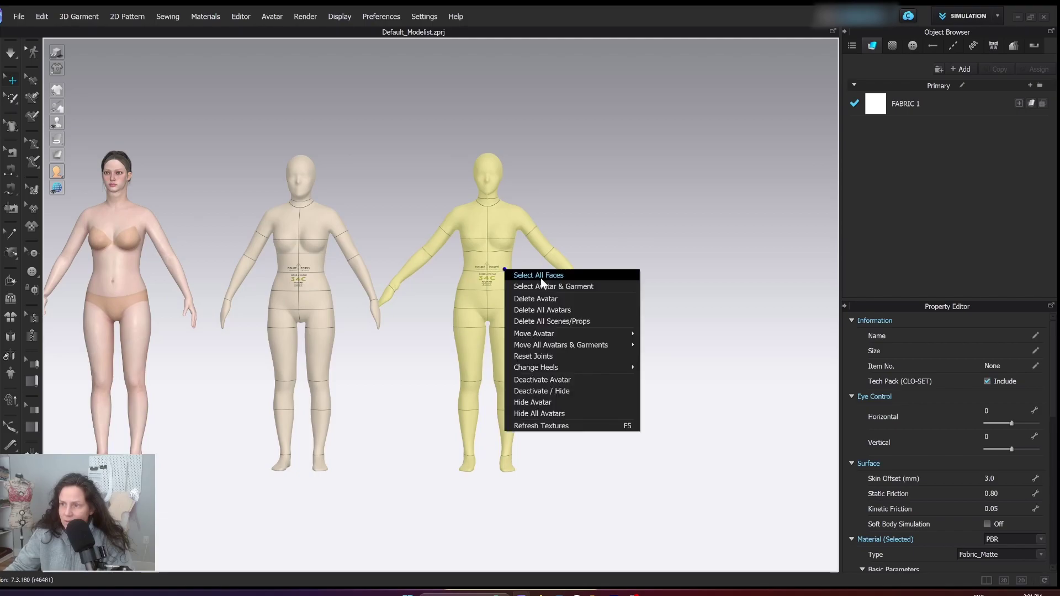
left_click(541, 277)
Move the selected mannequin sideways onto the middle mannequin and align their bodies front to back from the side view.
left_click_drag(518, 258, 428, 258)
scroll(353, 275, "up", 4)
middle_click_drag(299, 276, 409, 291)
mouse_move(410, 291)
right_mouse_down()
mouse_move(375, 292)
mouse_move(410, 277)
right_mouse_up()
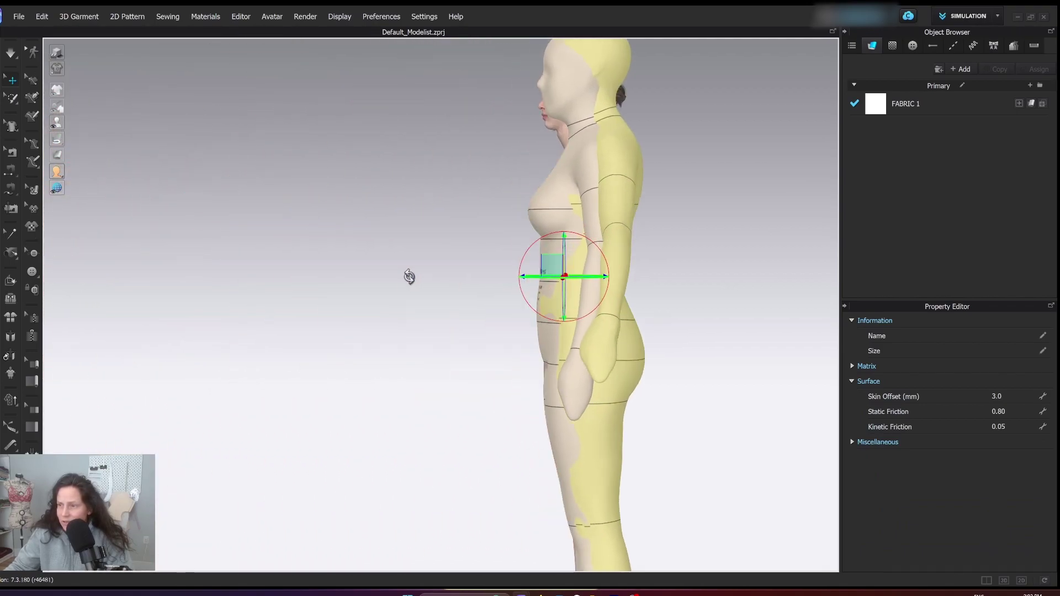
left_click_drag(548, 264, 545, 263)
right_click(545, 263)
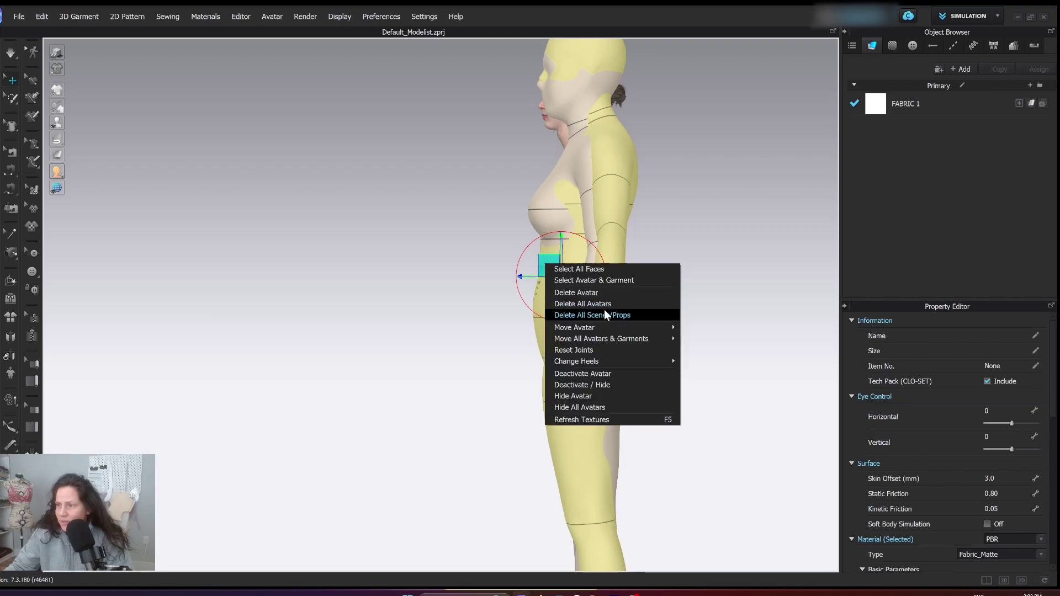
left_click(604, 298)
left_click(485, 331)
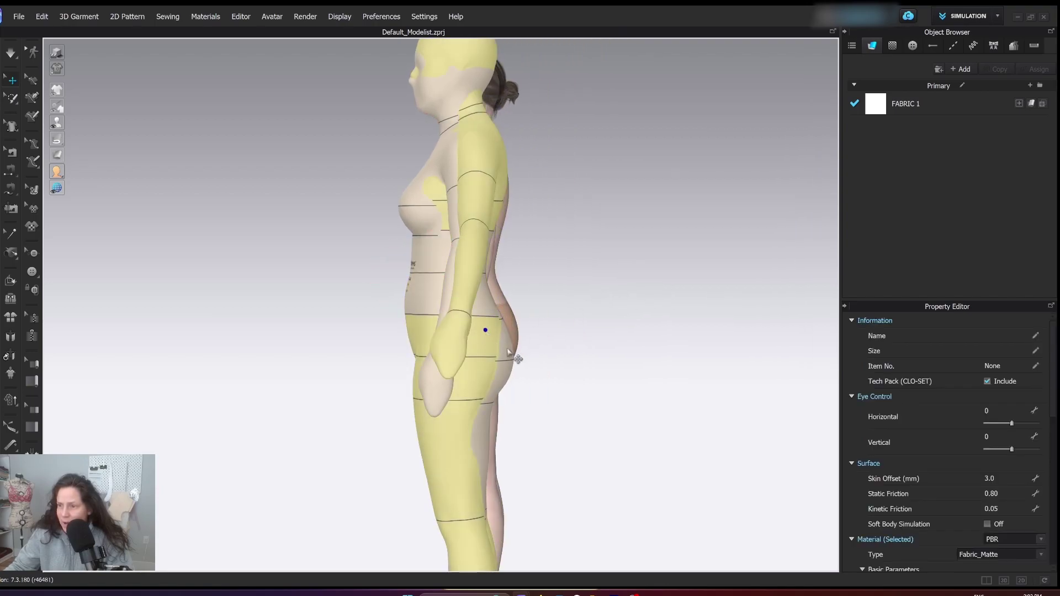
Switch the avatars to mesh display and check the two overlapping mannequins from the front.
mouse_move(57, 123)
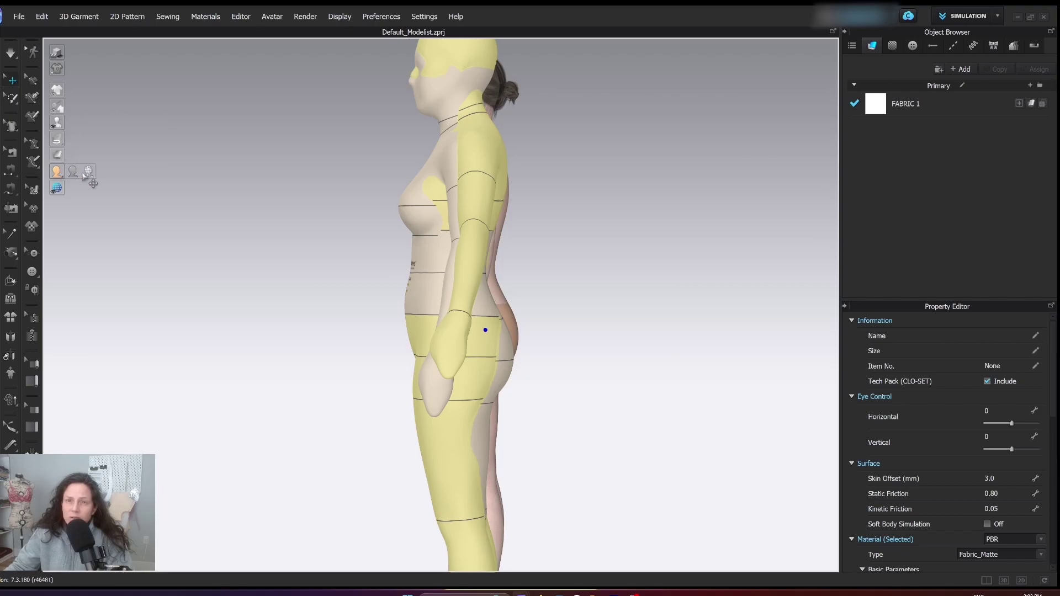
left_click(85, 173)
scroll(445, 315, "up", 2)
middle_click_drag(455, 320, 396, 256)
right_click_drag(397, 256, 461, 260)
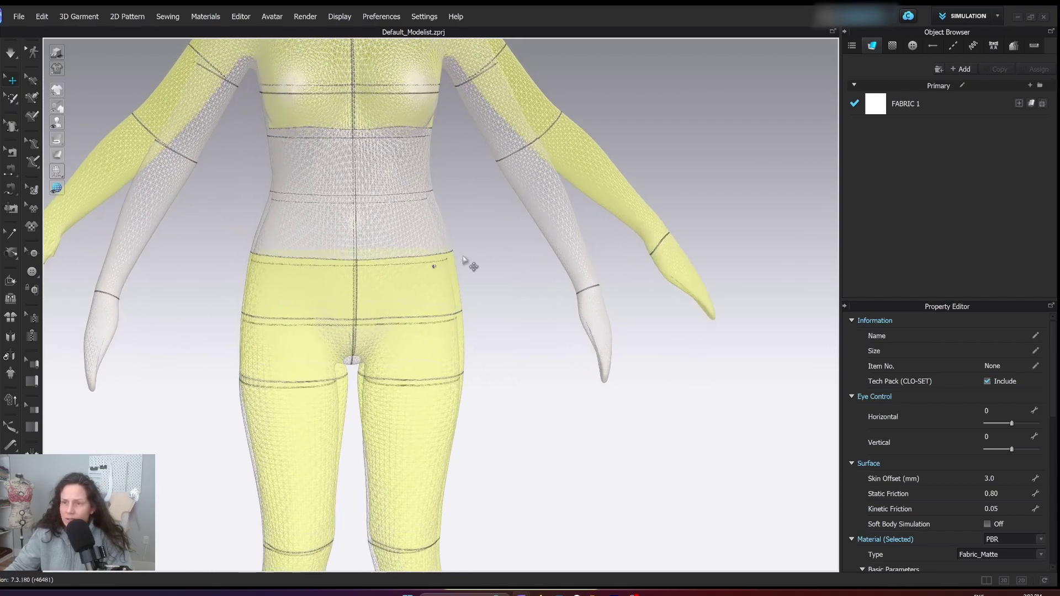
scroll(462, 263, "down", 10)
Select all of the FV2_Mia avatar and delete it from the scene.
left_click(232, 255)
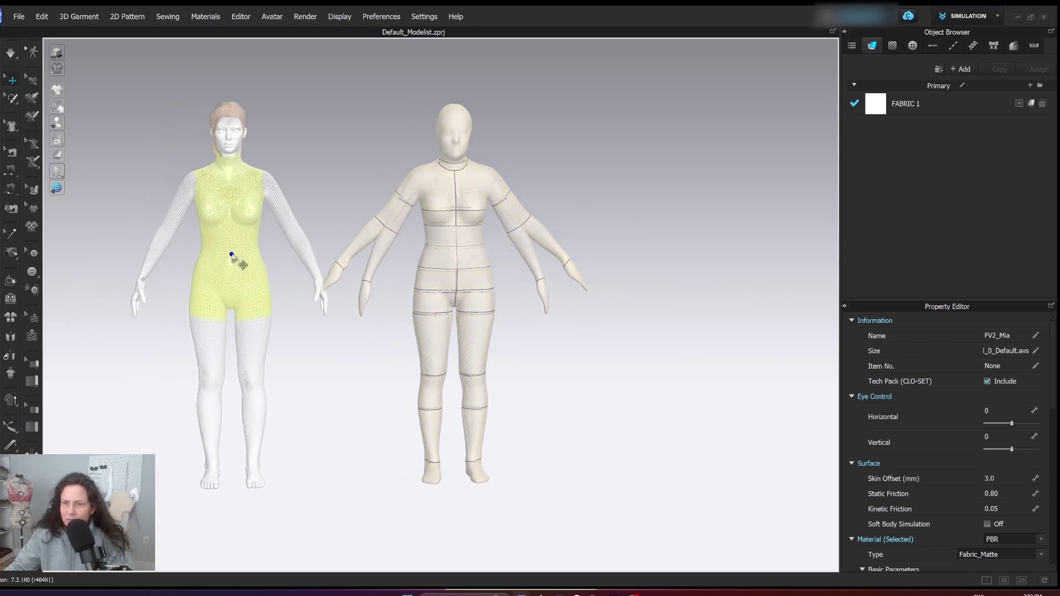
right_click(273, 260)
left_click(279, 264)
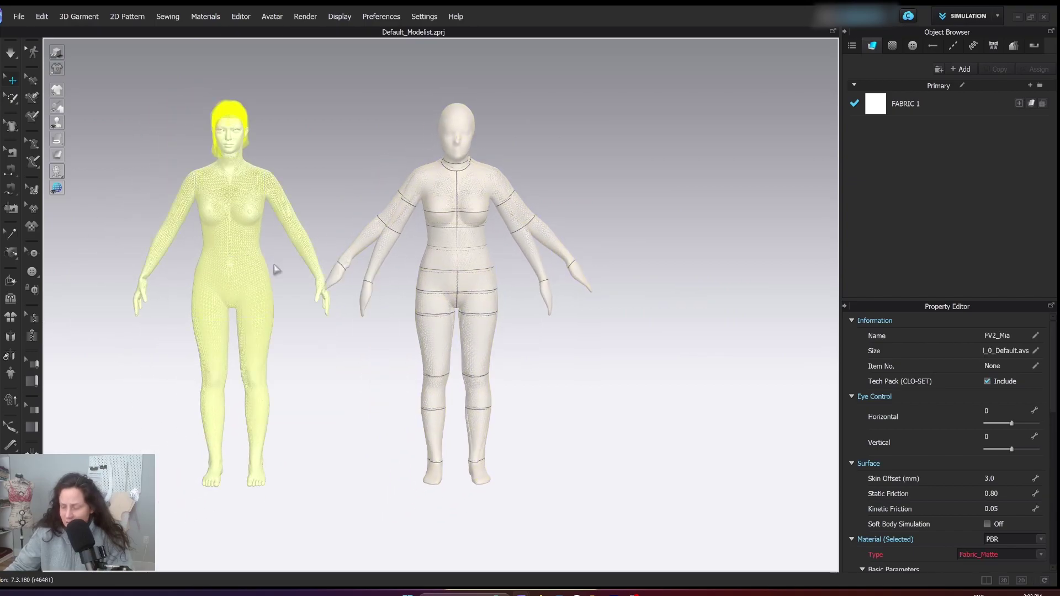
key("Delete")
Examine the overlapping mannequin meshes from several angles, comparing their style lines and body surfaces around the waist and hips.
scroll(410, 280, "up", 1)
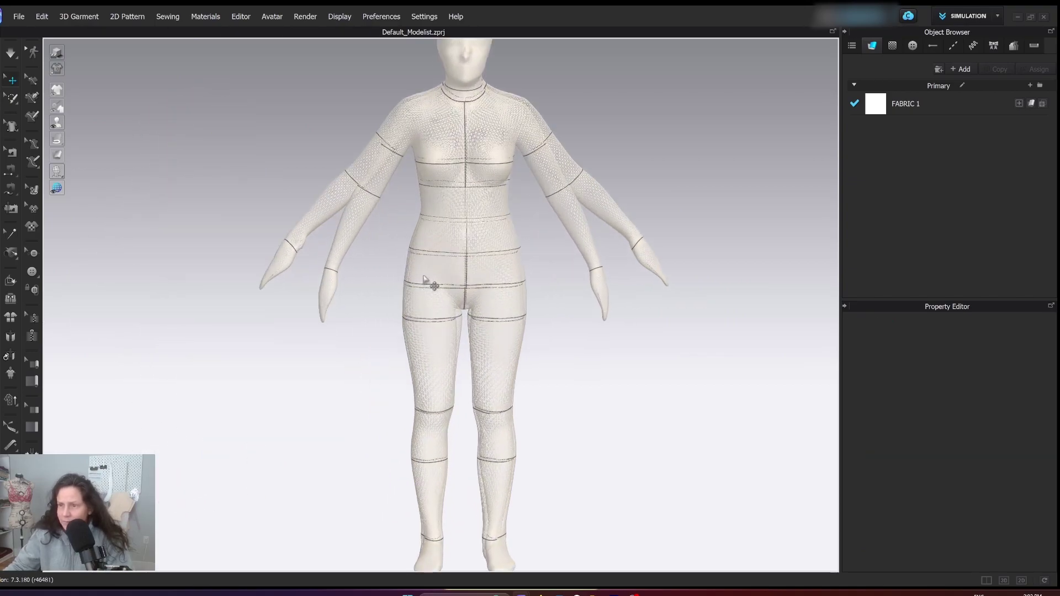
middle_click_drag(424, 279, 335, 312)
scroll(335, 296, "up", 2)
right_click_drag(335, 313, 424, 315)
scroll(308, 300, "up", 1)
left_click(425, 261)
scroll(409, 284, "down", 2)
middle_click_drag(402, 278, 378, 291)
scroll(368, 294, "down", 1)
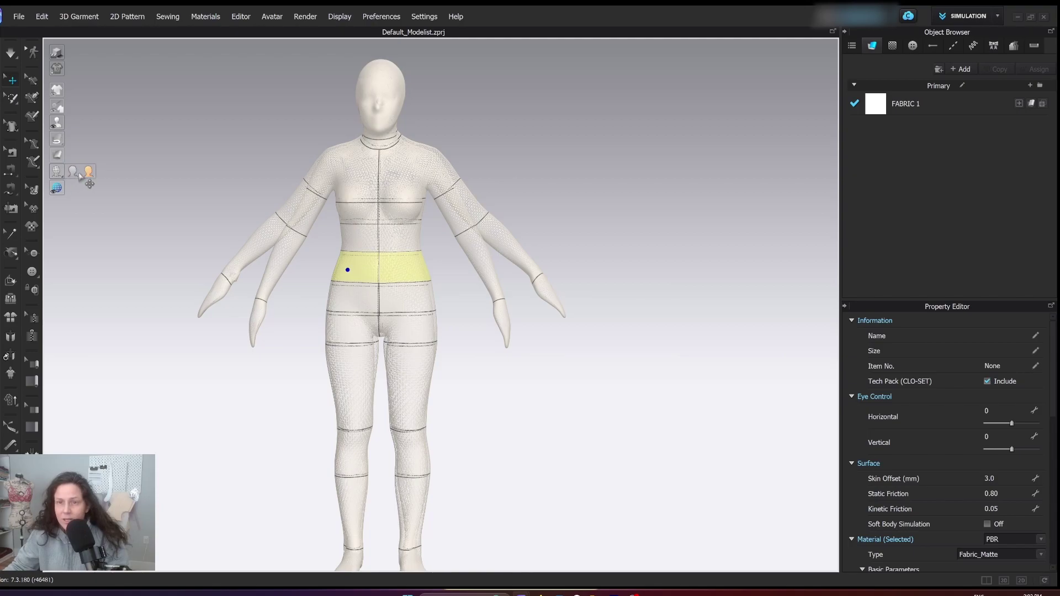
Switch the avatars back to textured surface display and clear the selection.
left_click(89, 172)
scroll(323, 290, "down", 4)
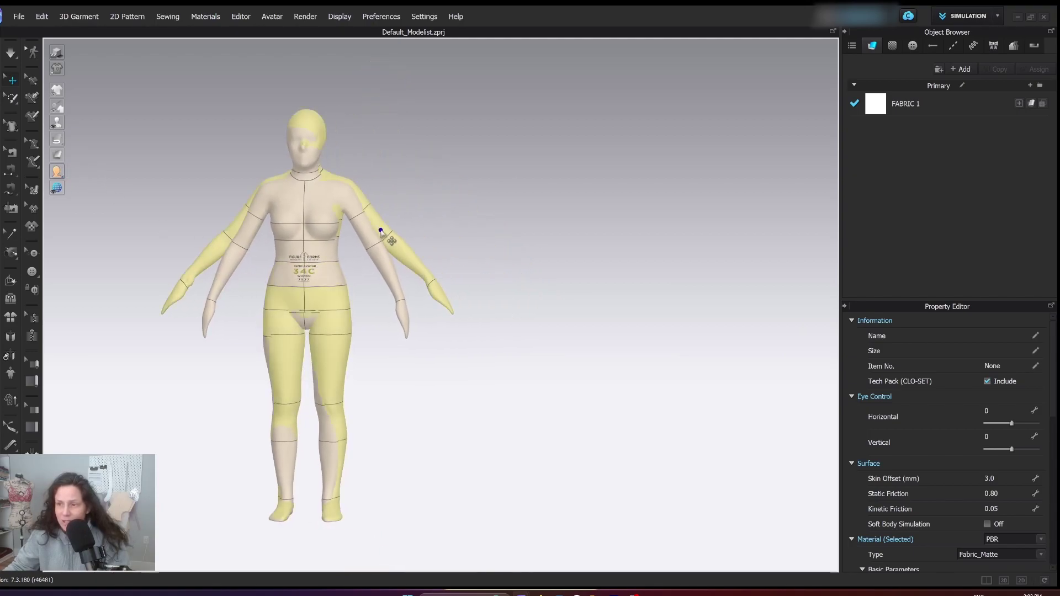
right_click(381, 230)
left_click(402, 236)
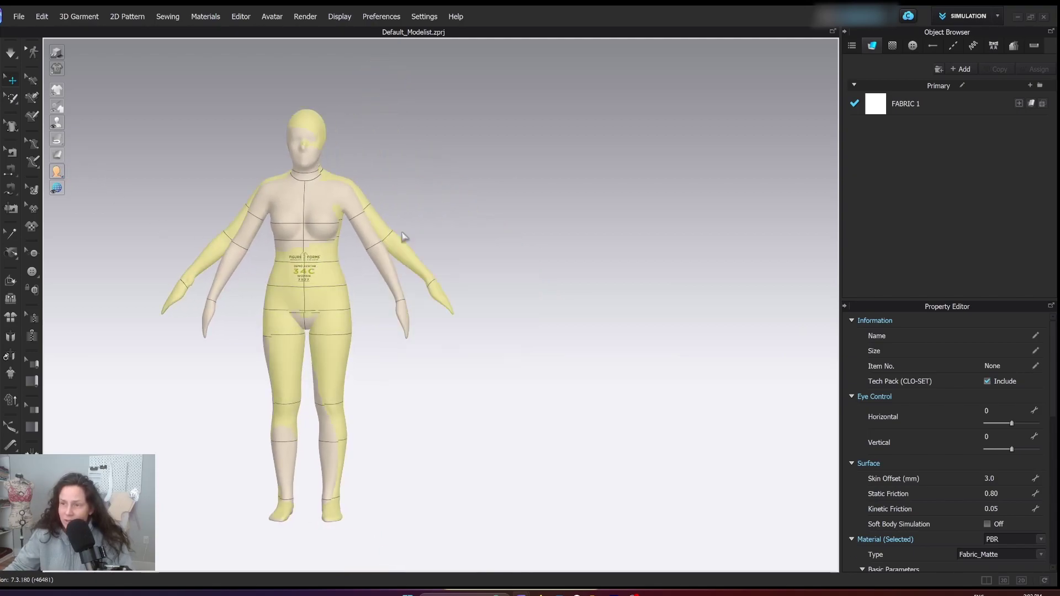
left_click(437, 217)
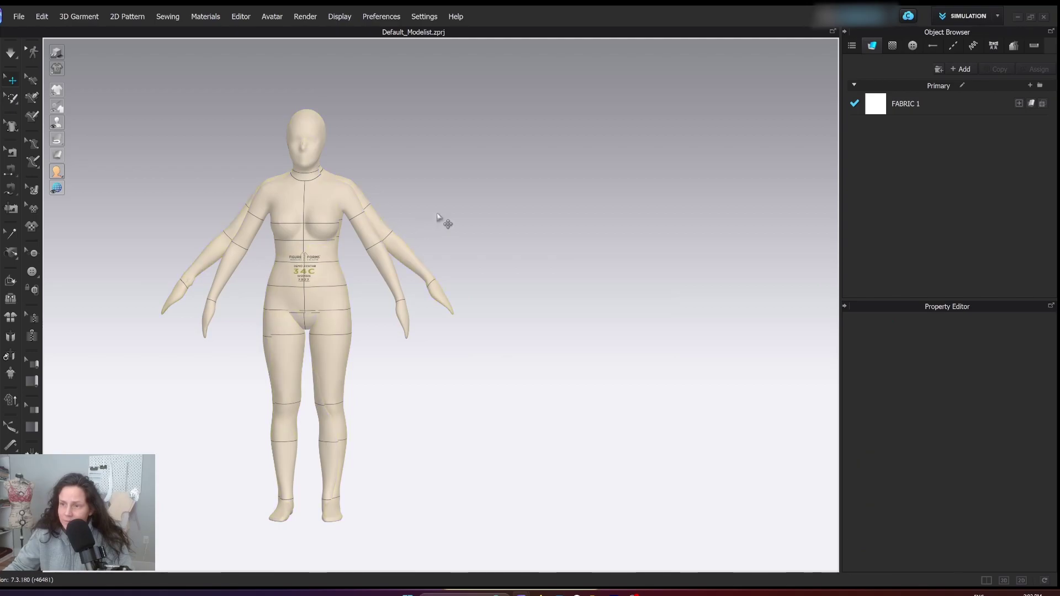
Select the whole mannequin with the wider-spread arms and move it sideways clear of the other mannequin.
left_click(385, 230)
right_click(382, 228)
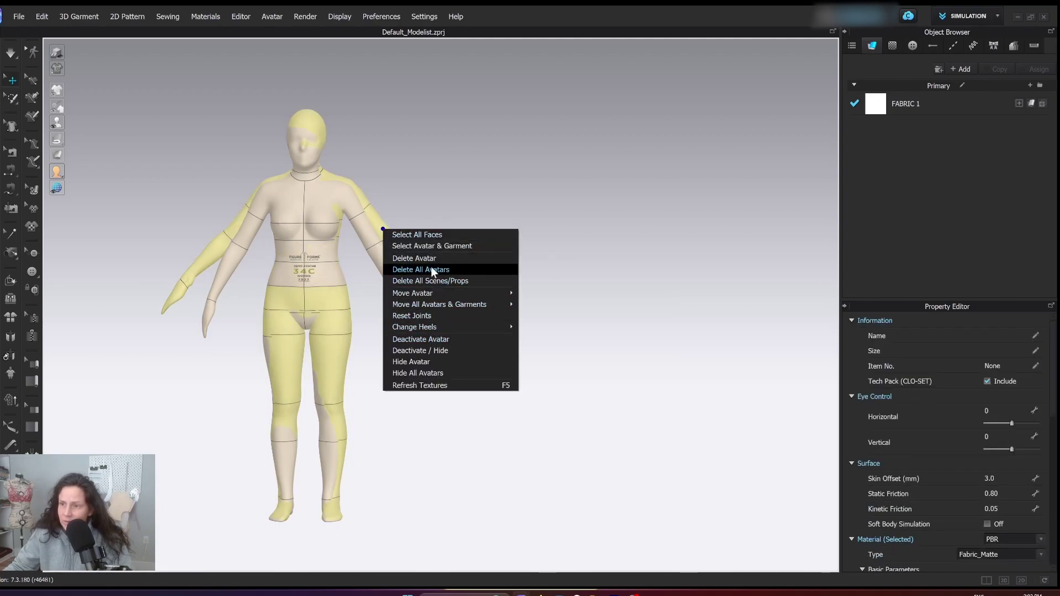
left_click(428, 245)
left_click_drag(407, 226, 527, 220)
left_click(424, 344)
right_click_drag(424, 345, 426, 340)
Display the joints of both mannequins to compare their skeletons from the front.
left_click(308, 205)
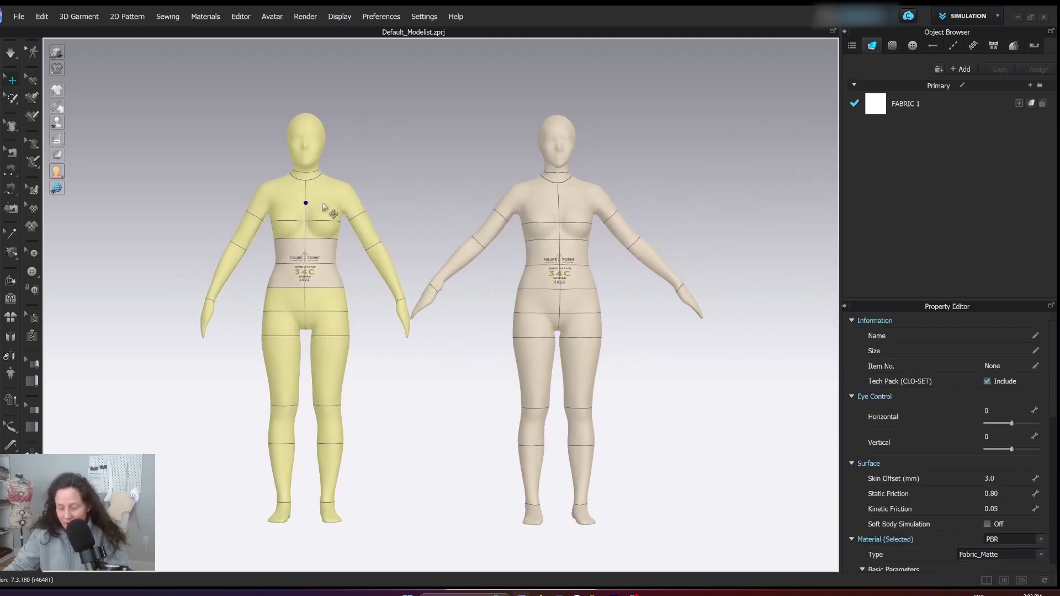
key("shift+x")
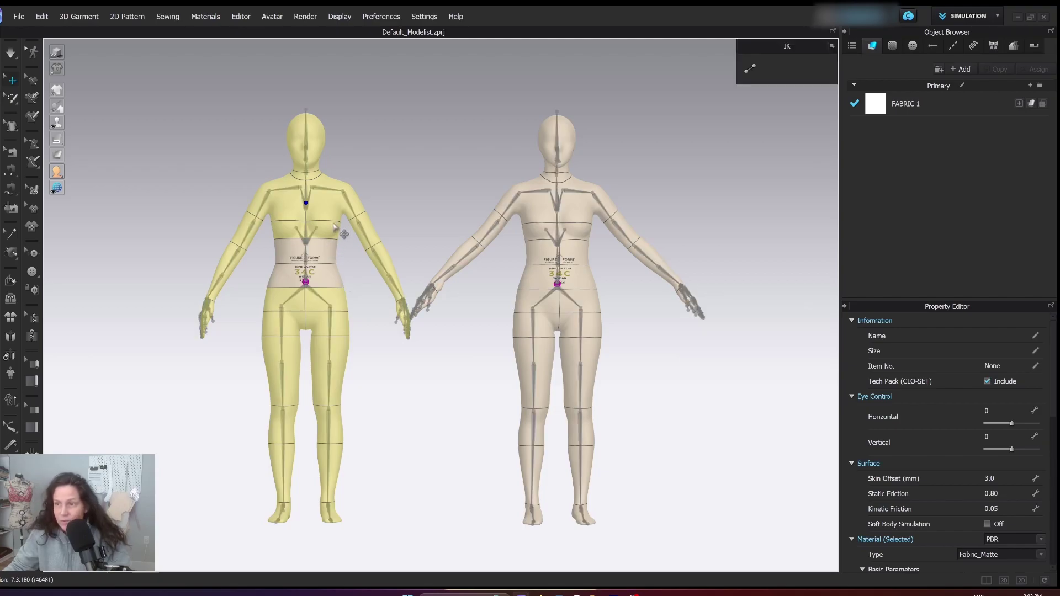
right_click_drag(335, 229, 331, 227)
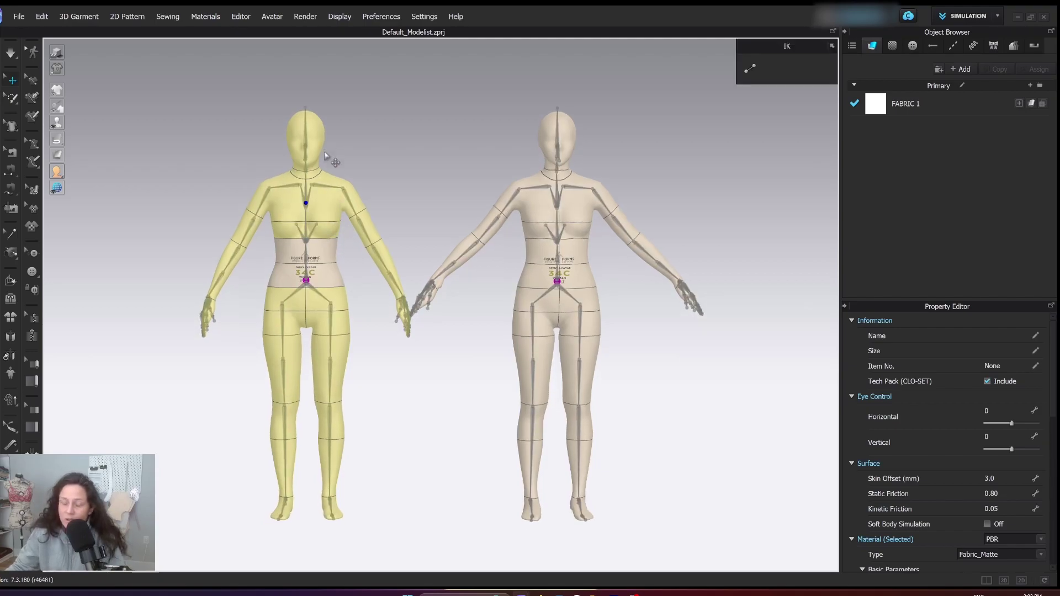
Rotate both shoulder joints of the left-hand mannequin so its arms hang close to the body.
left_click(346, 188)
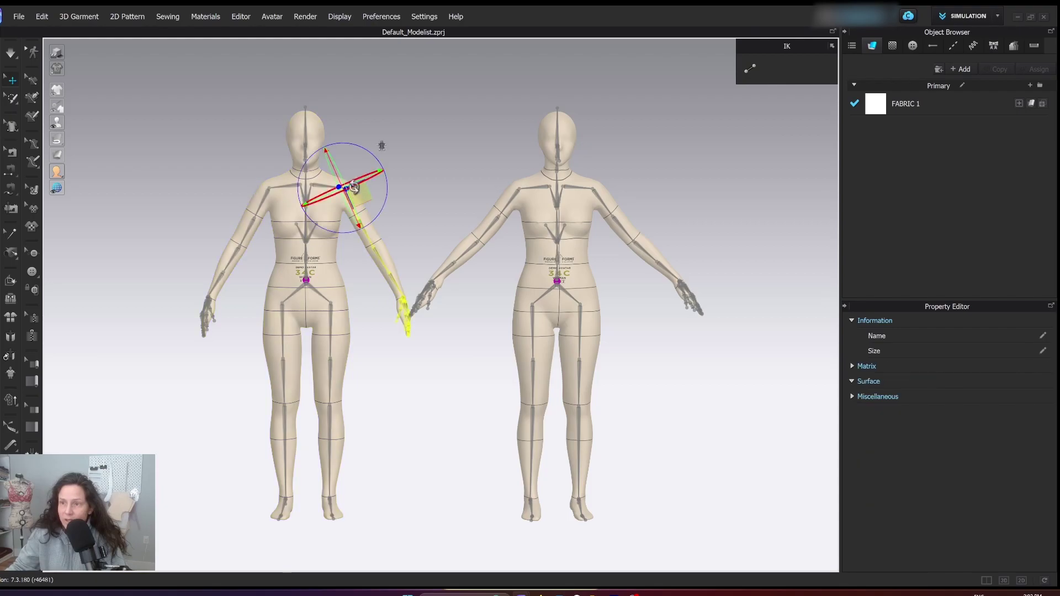
left_click_drag(389, 180, 385, 194)
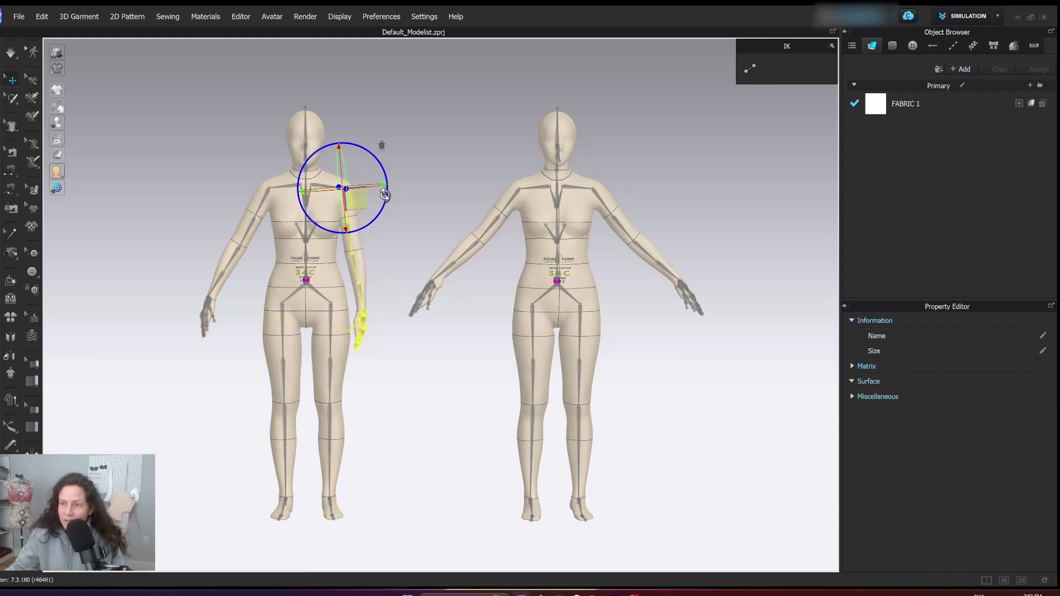
left_click(268, 189)
left_click_drag(309, 175, 305, 164)
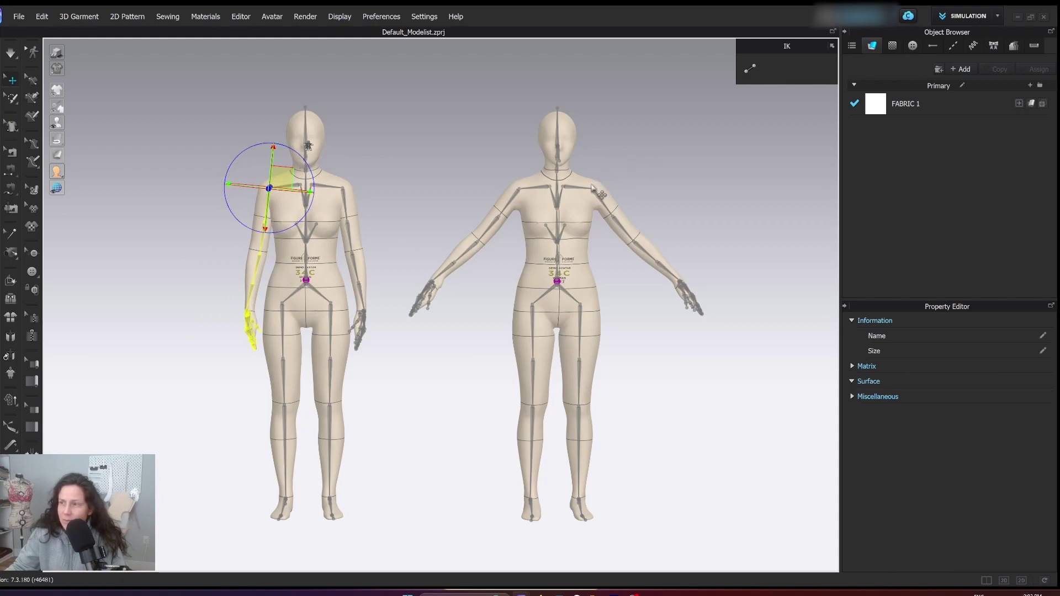
Rotate the elbow joint of the right-hand mannequin's outer arm to bring the forearm down toward the body.
left_click(634, 243)
right_click_drag(634, 243, 632, 275)
left_click_drag(673, 229, 675, 232)
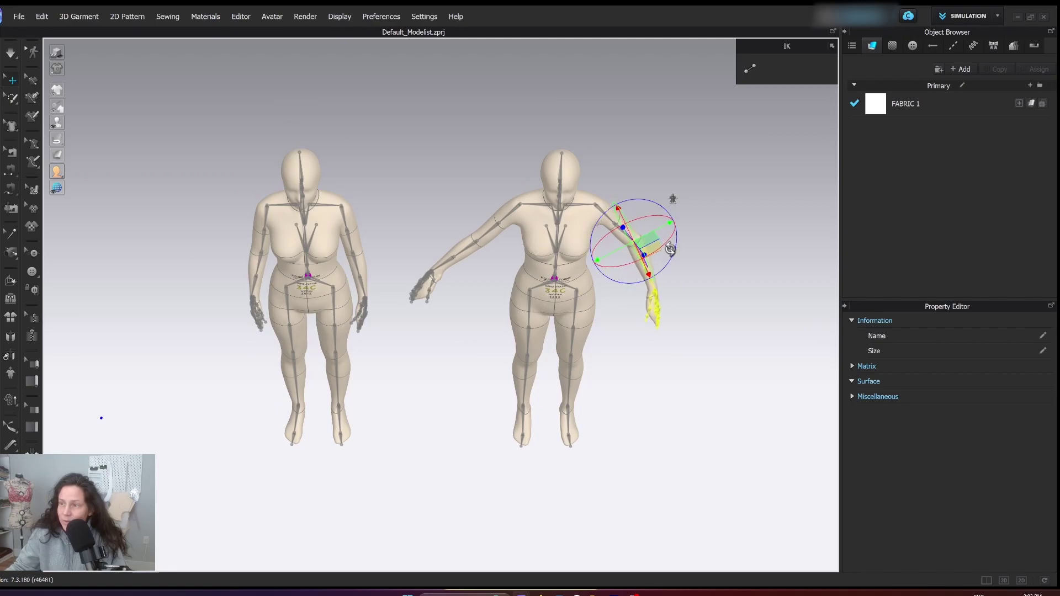
right_click_drag(674, 234, 604, 278)
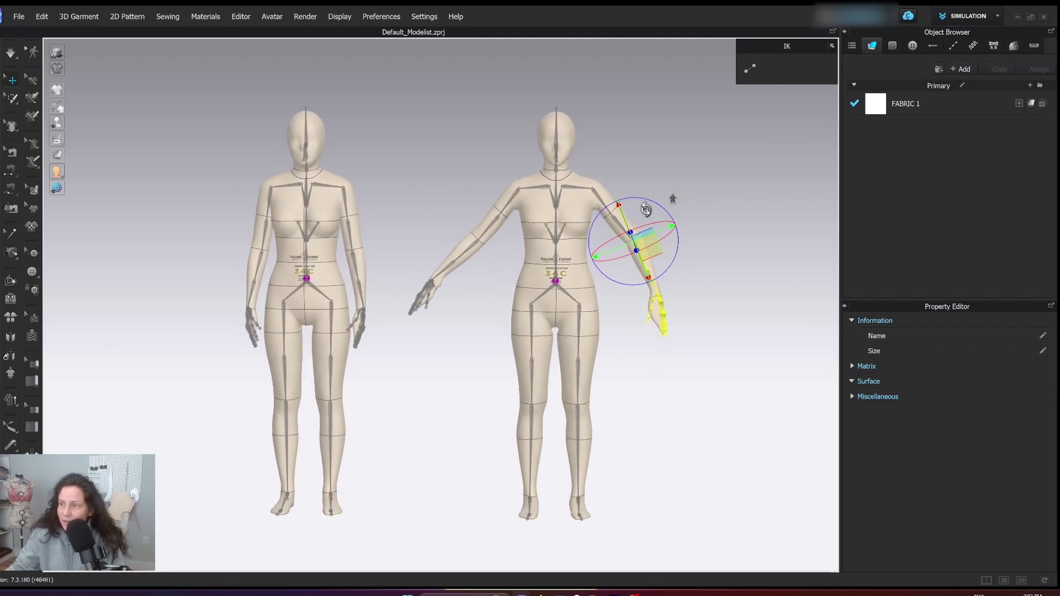
left_click(600, 292)
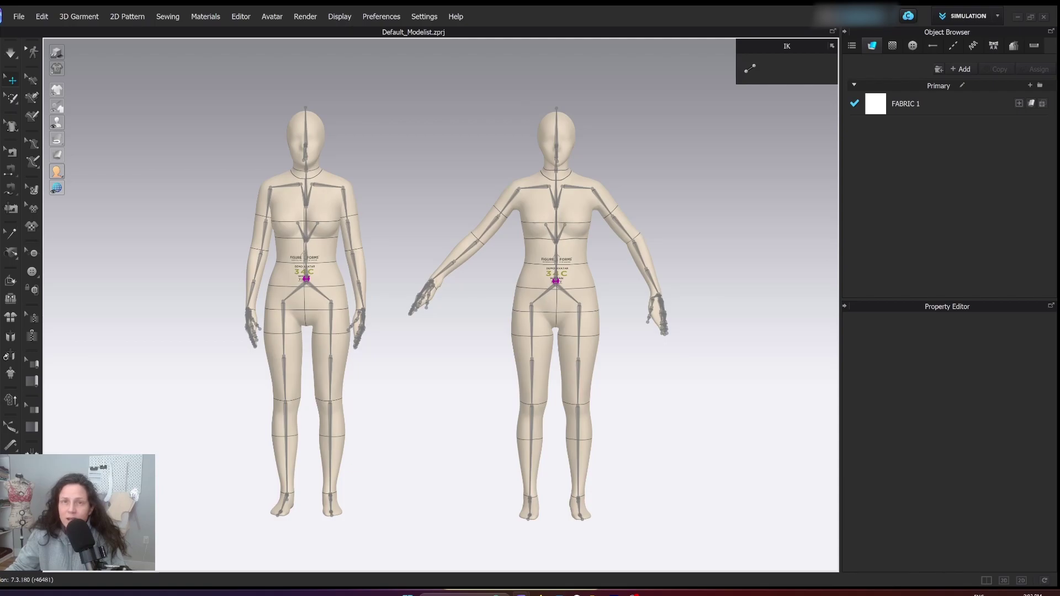
Show the library without the history and open the Pose folder of the Female_V2 avatars.
left_click(1, 60)
left_click(1, 116)
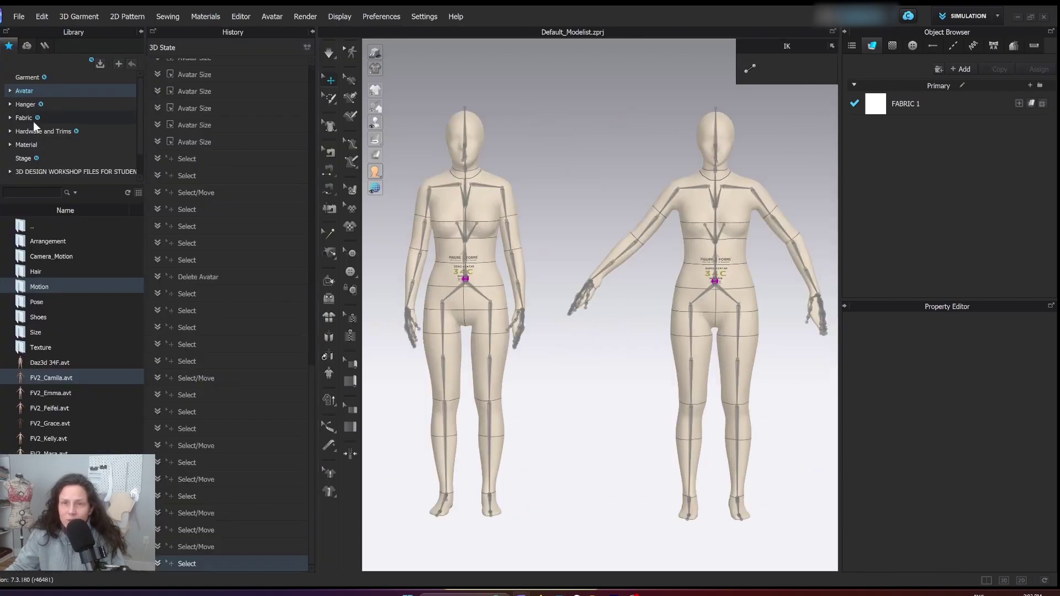
left_click(313, 32)
left_click(23, 91)
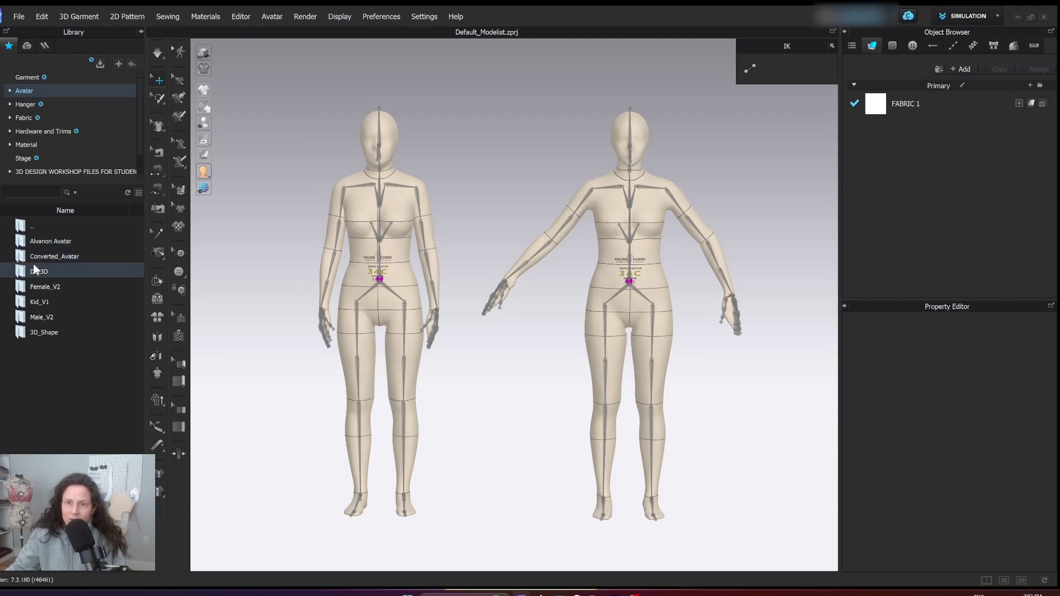
double_click(46, 287)
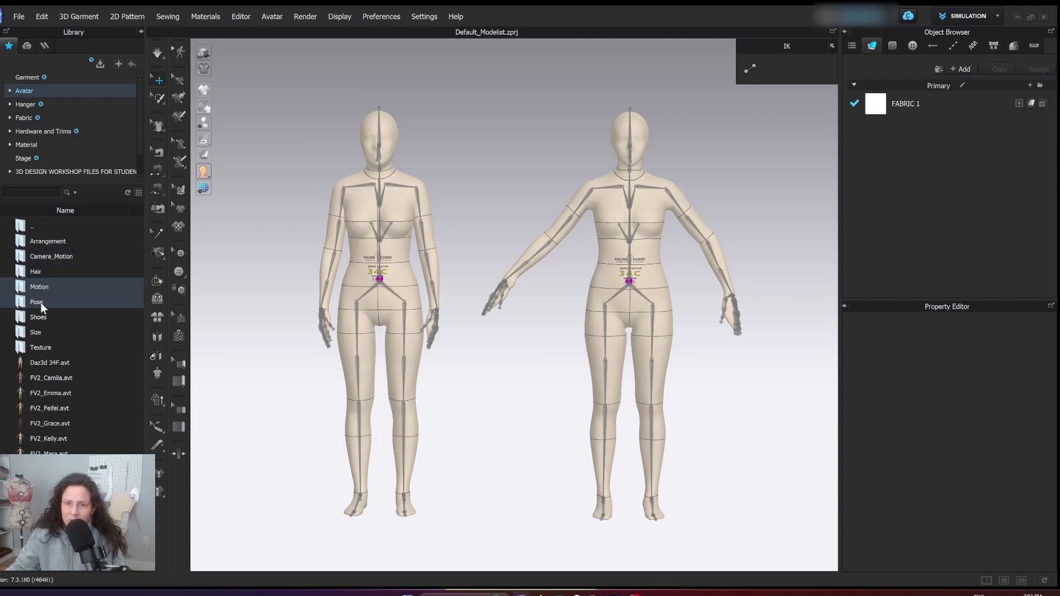
double_click(41, 302)
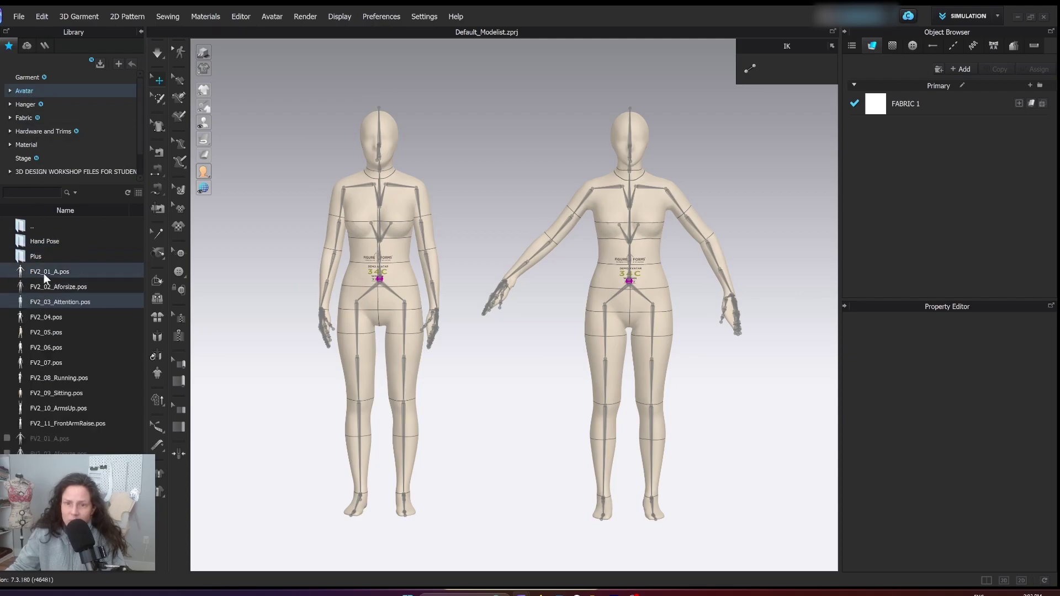
Apply the FV2_04.pos pose to both Figure Forms avatars as a full-body pose that maintains avatar size.
double_click(41, 317)
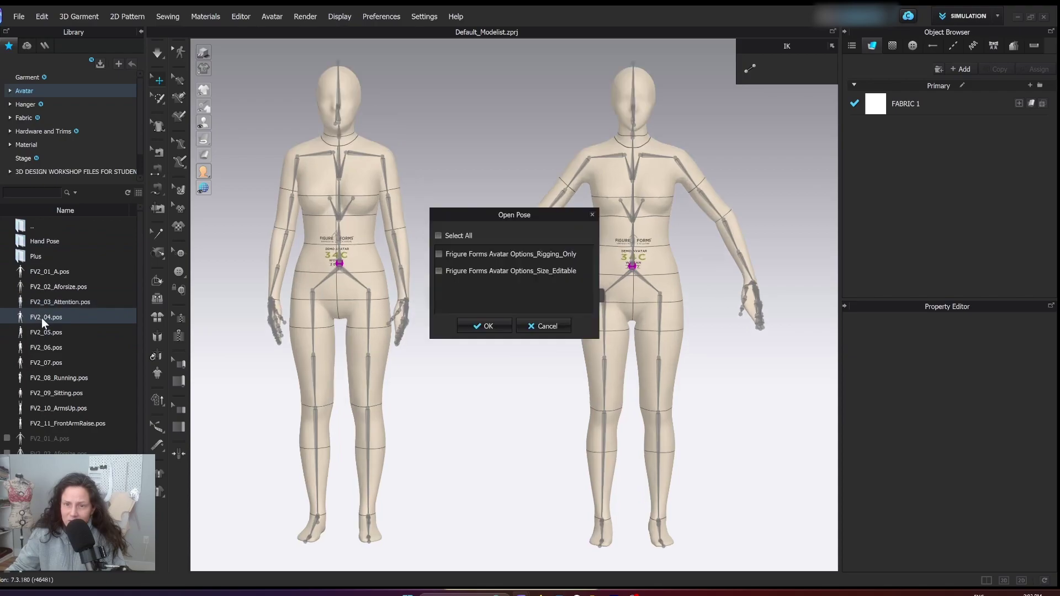
left_click(440, 236)
left_click(474, 326)
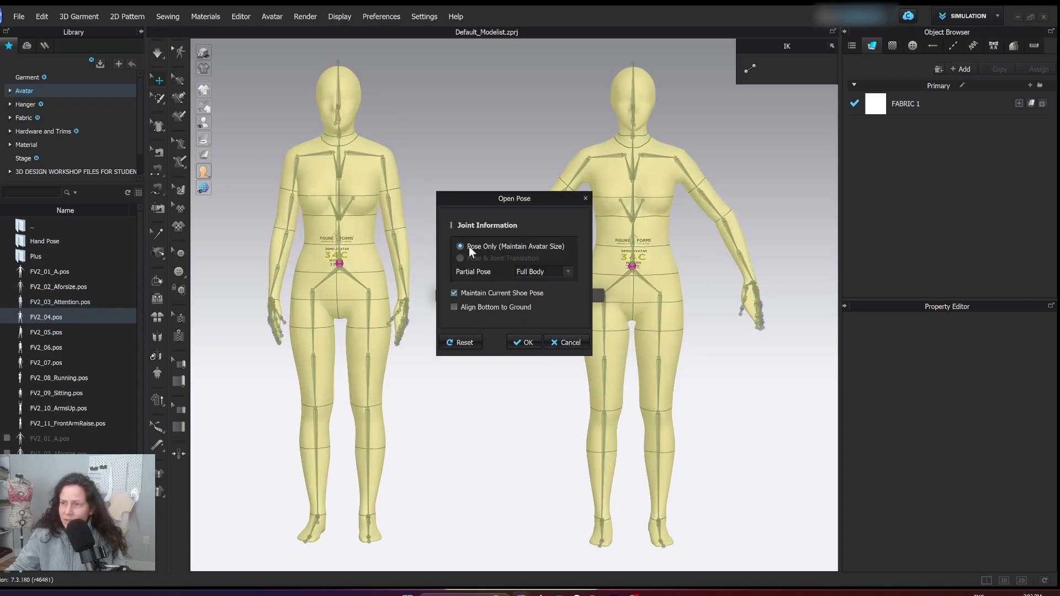
left_click(519, 343)
right_click_drag(493, 313, 473, 273)
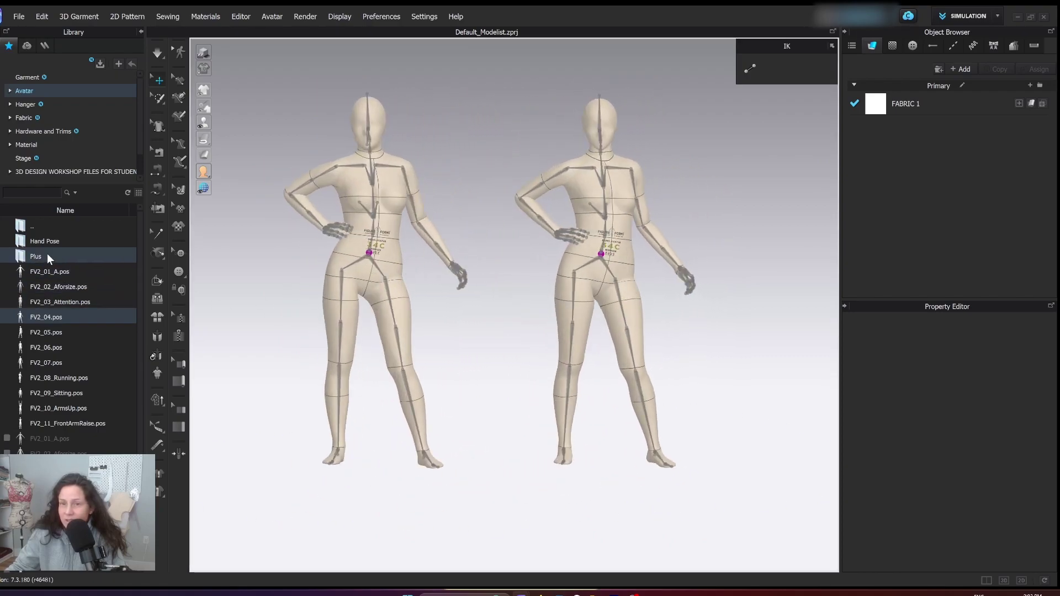
scroll(40, 309, "down", 1)
scroll(39, 317, "up", 1)
left_click(40, 318)
right_click_drag(505, 213, 451, 244)
scroll(452, 244, "down", 1)
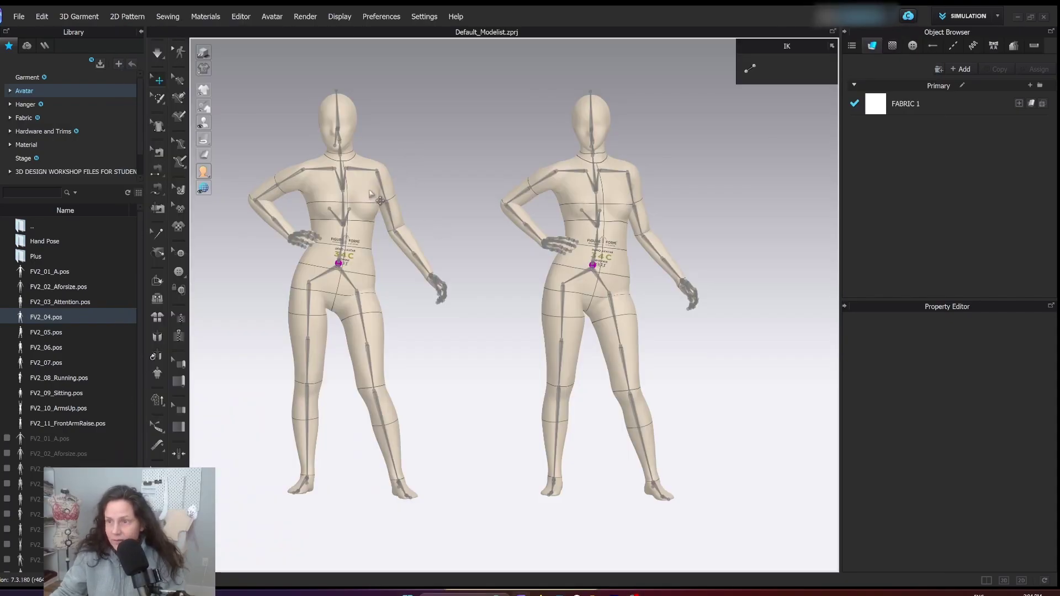
Hide the joints, then select the whole left-hand mannequin and go to its material properties.
left_click(635, 187)
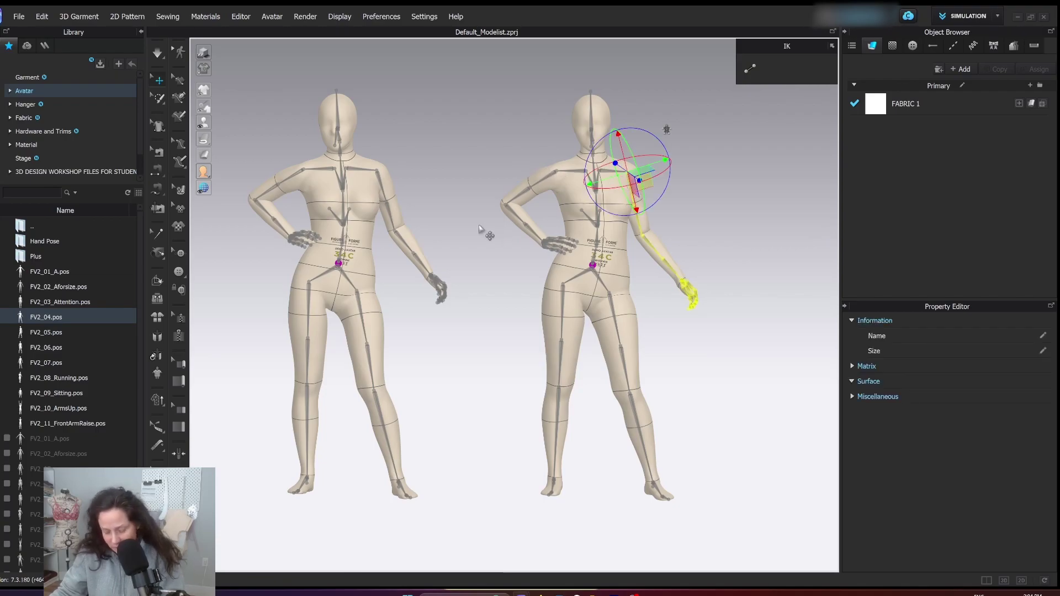
left_click(335, 226)
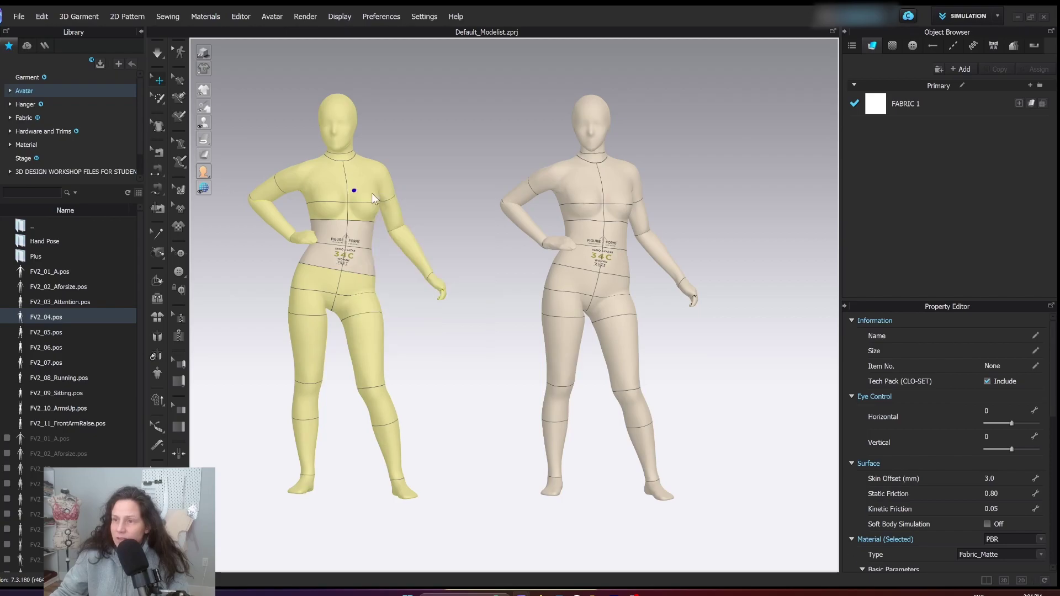
scroll(946, 451, "down", 2)
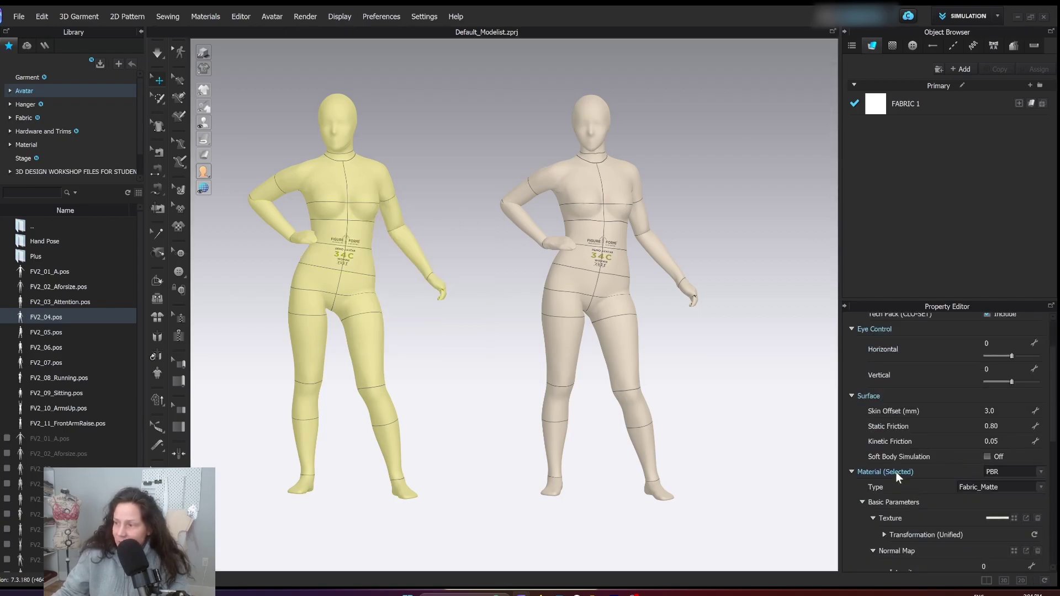